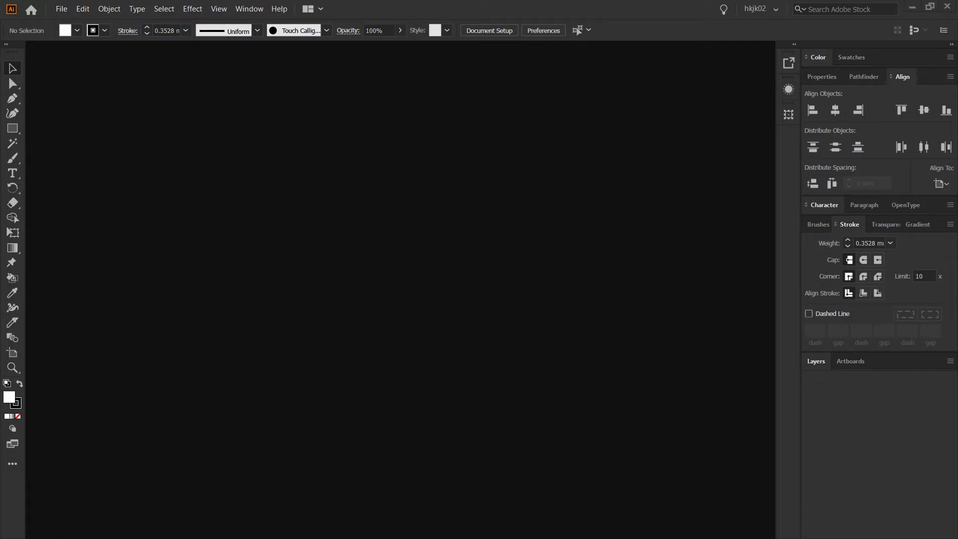
Create a new portrait A4 document, 210 x 297 mm, in CMYK color.
{"action": "left_click", "coordinate": [61, 8]}
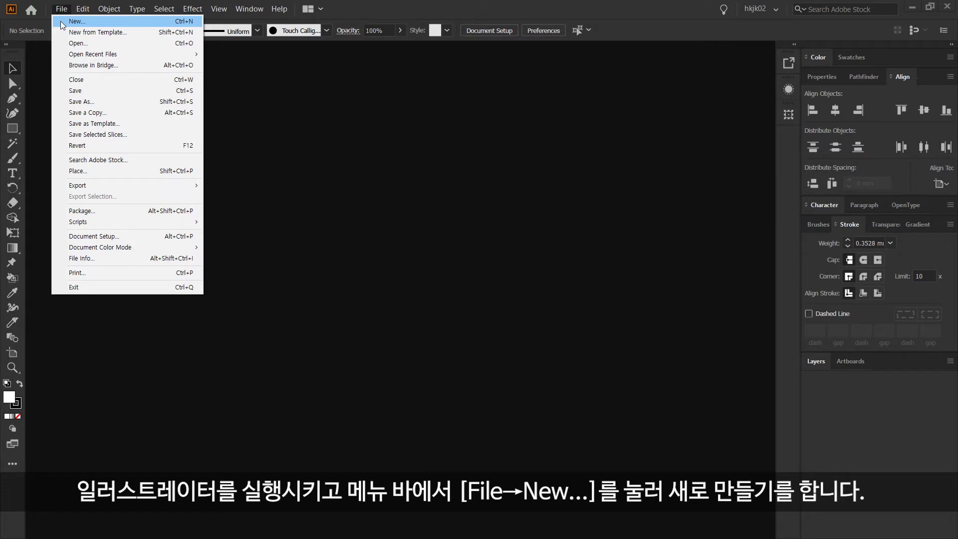
{"action": "left_click", "coordinate": [61, 22]}
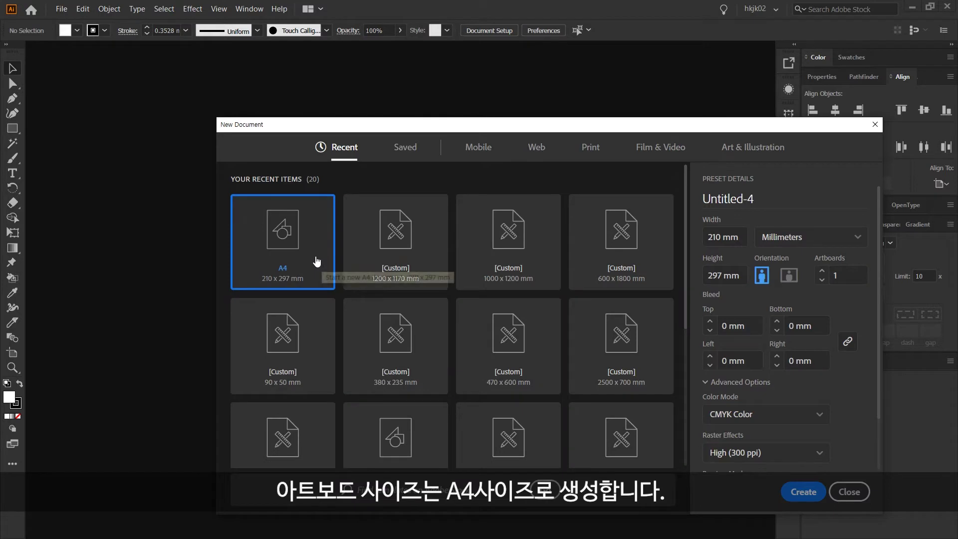
{"action": "left_click", "coordinate": [820, 487]}
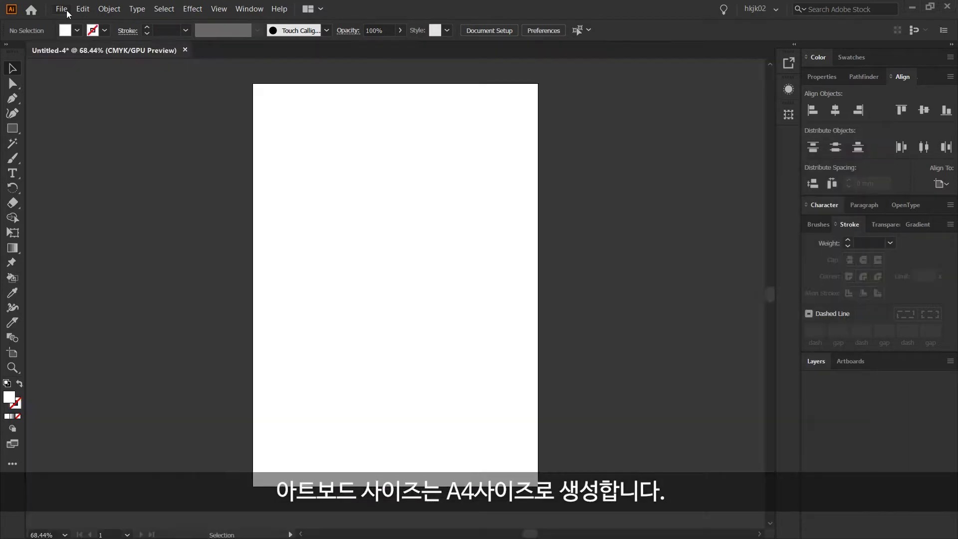
Place the JPG image 3일_01_실습 unlinked, scaling it from the artboard's upper-left corner to about the full artboard height.
{"action": "left_click", "coordinate": [61, 9]}
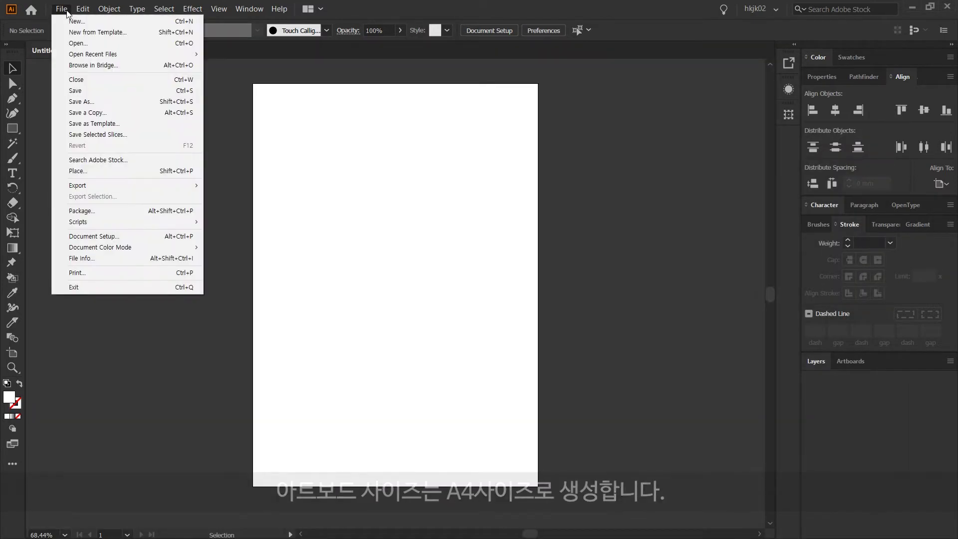
{"action": "mouse_move", "coordinate": [110, 184]}
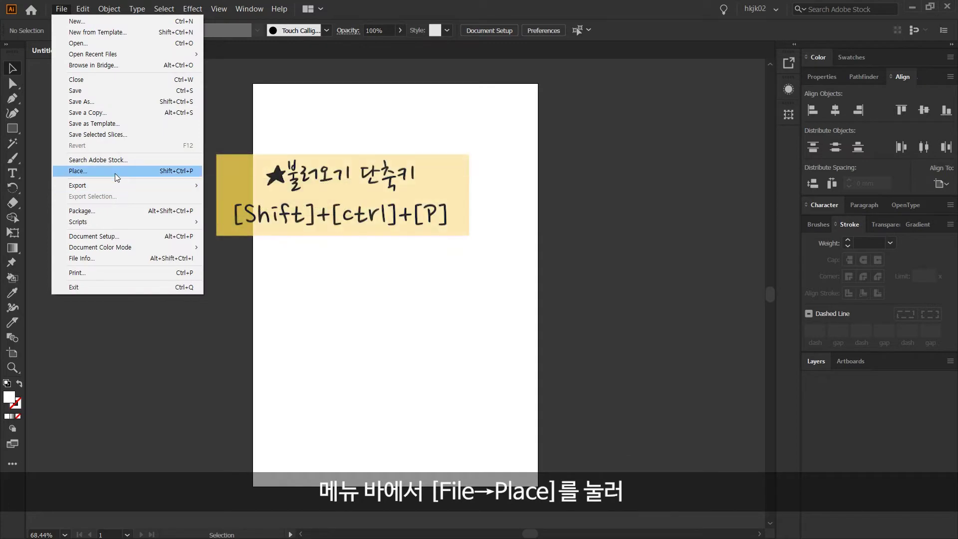
{"action": "left_click", "coordinate": [115, 173]}
{"action": "left_click", "coordinate": [119, 70]}
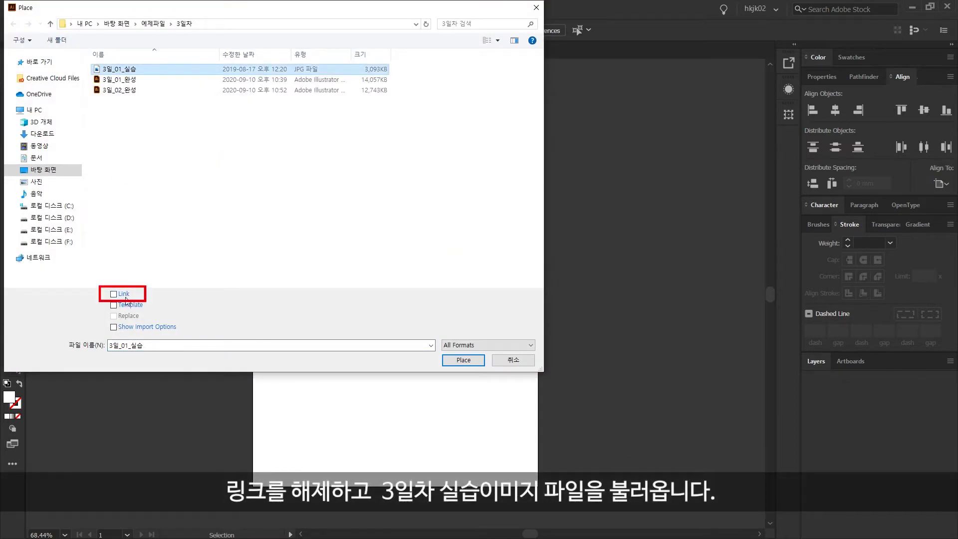
{"action": "left_click", "coordinate": [463, 359]}
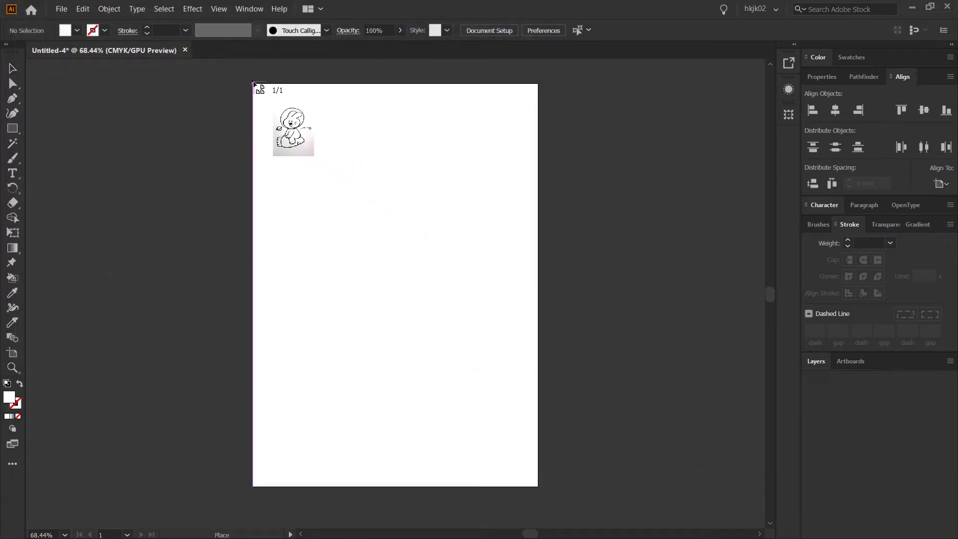
{"action": "left_click_drag", "start_coordinate": [253, 84], "coordinate": [554, 484]}
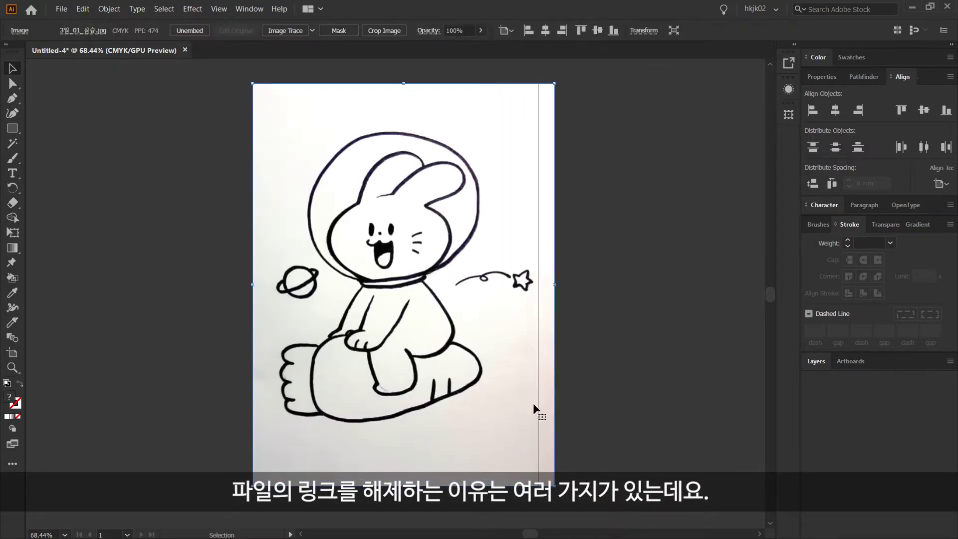
{"action": "left_click", "coordinate": [597, 371]}
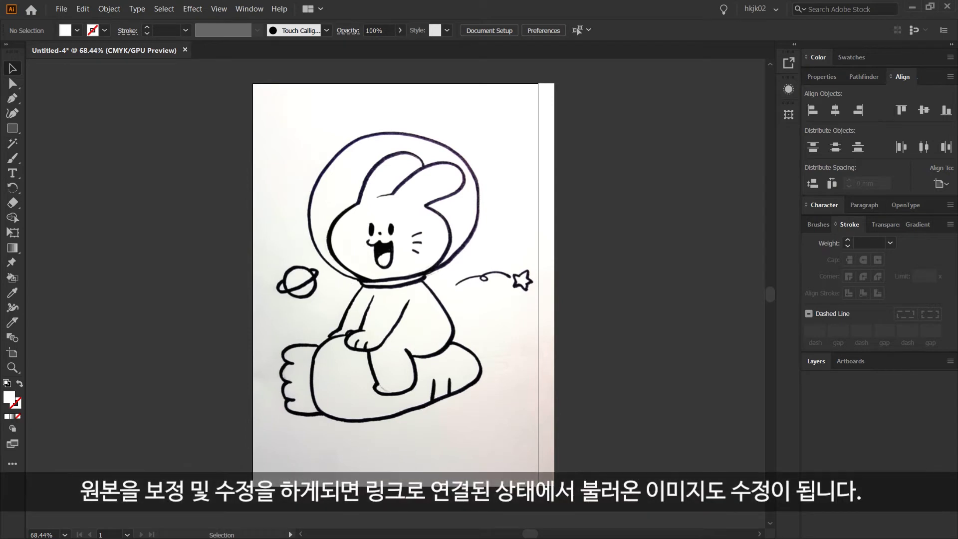
{"action": "left_click", "coordinate": [403, 284]}
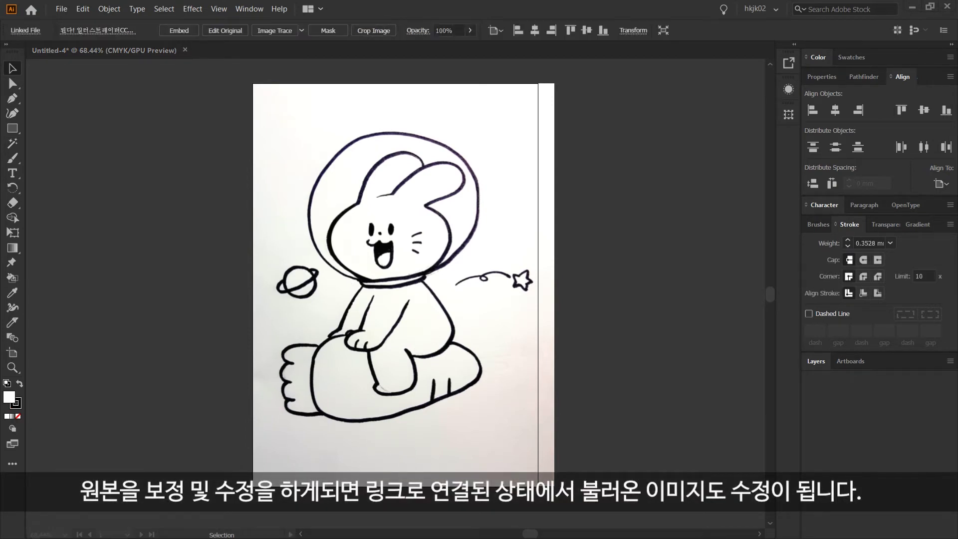
{"action": "key", "text": "ctrl+shift+a"}
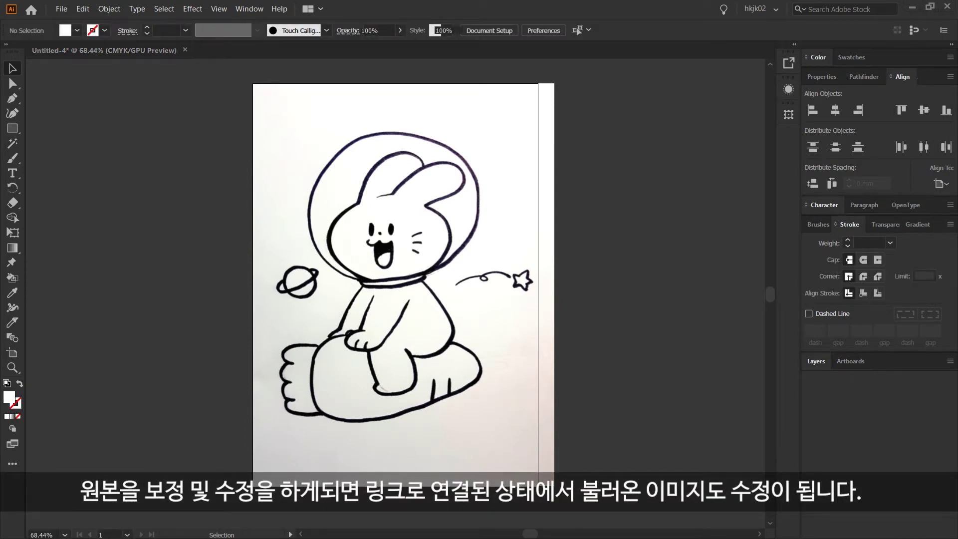
{"action": "key", "text": "ctrl+a"}
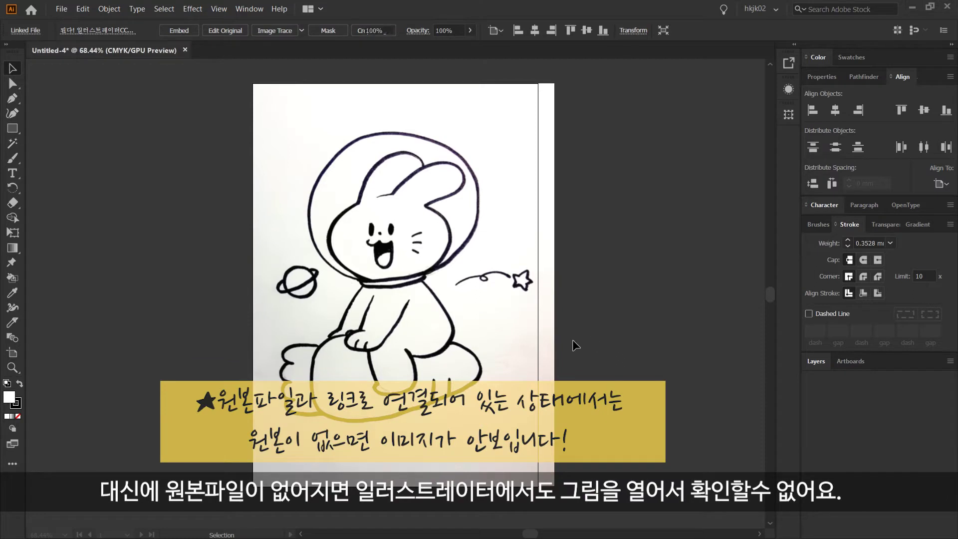
{"action": "left_click", "coordinate": [573, 339]}
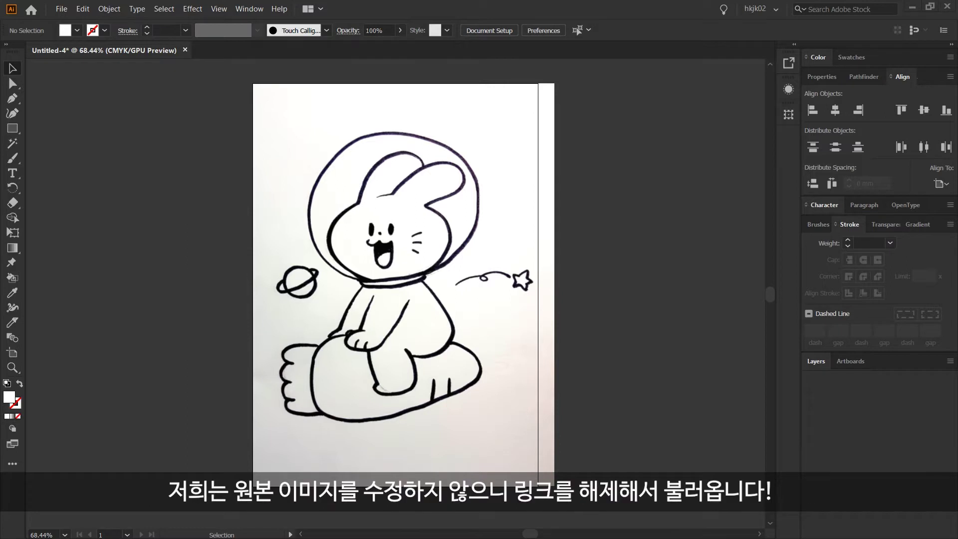
Turn Layer 1, which holds the placed rabbit drawing, into a template layer.
{"action": "left_click", "coordinate": [479, 343]}
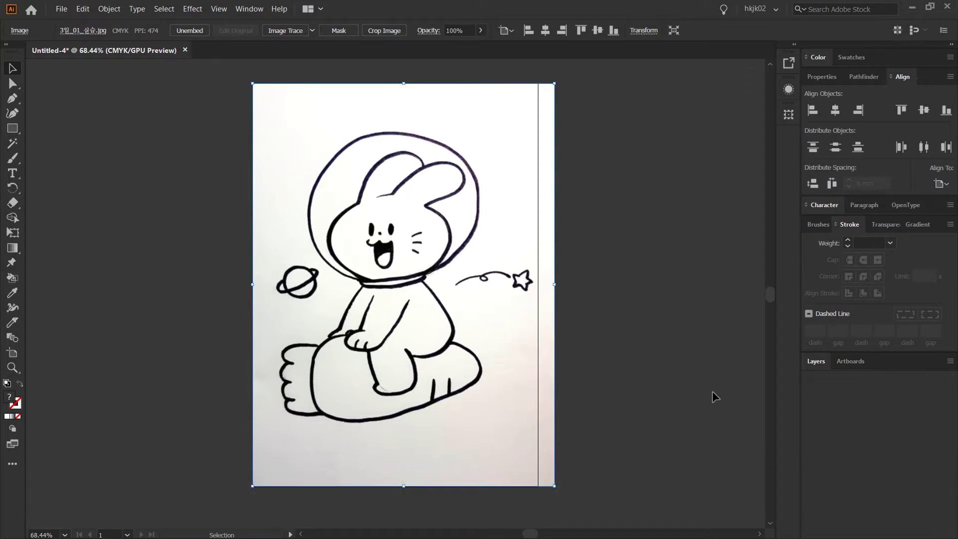
{"action": "left_click", "coordinate": [821, 364]}
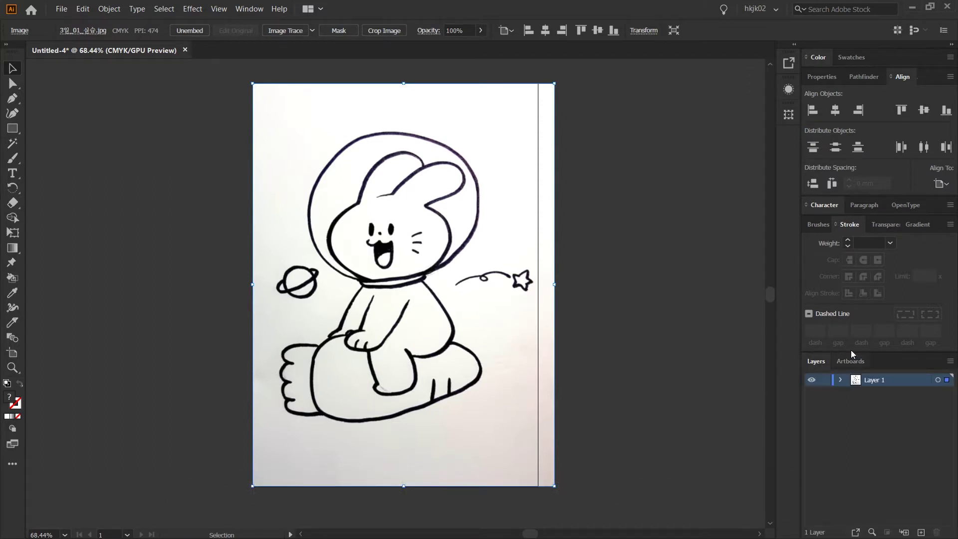
{"action": "left_click", "coordinate": [950, 361]}
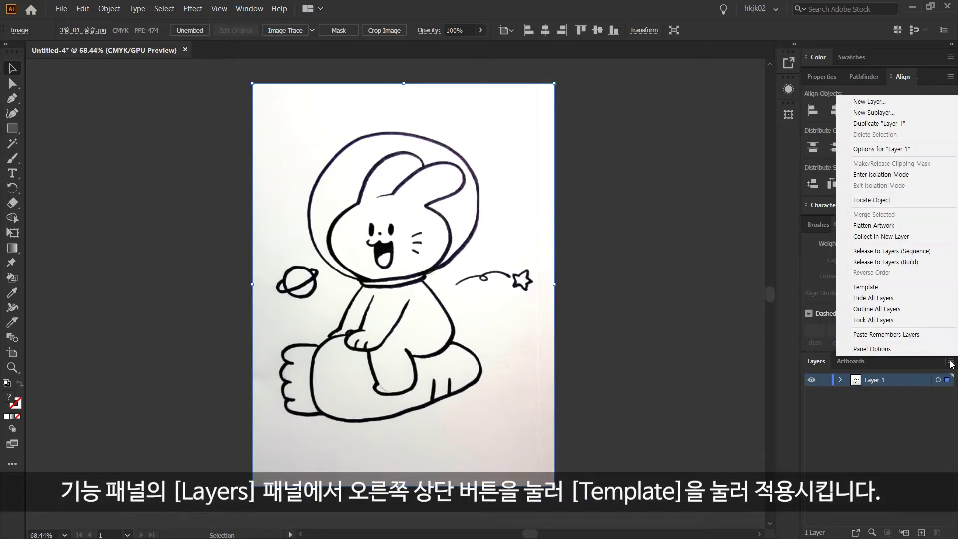
{"action": "left_click", "coordinate": [917, 287]}
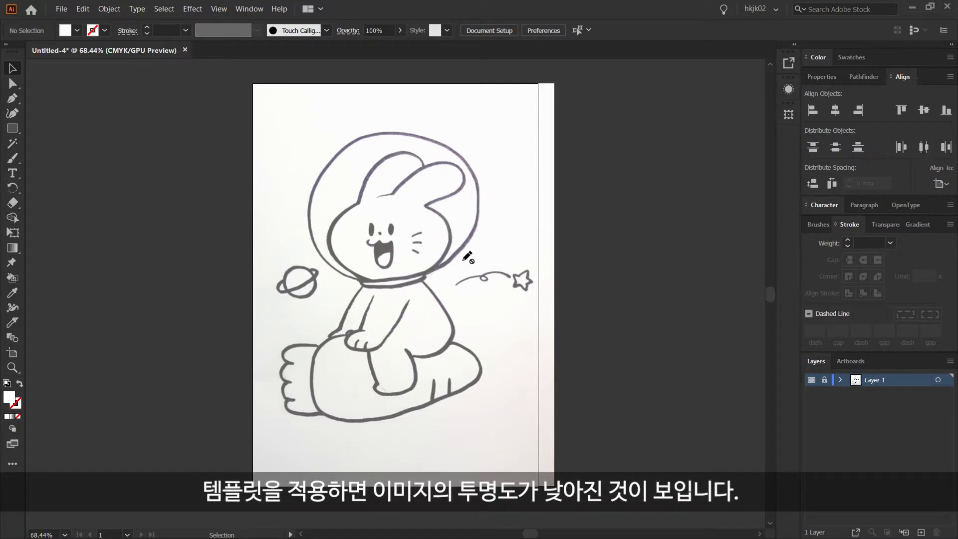
Undo the latest layer changes, including the template setting on Layer 1.
{"action": "left_click", "coordinate": [921, 532]}
{"action": "key", "text": "ctrl+z"}
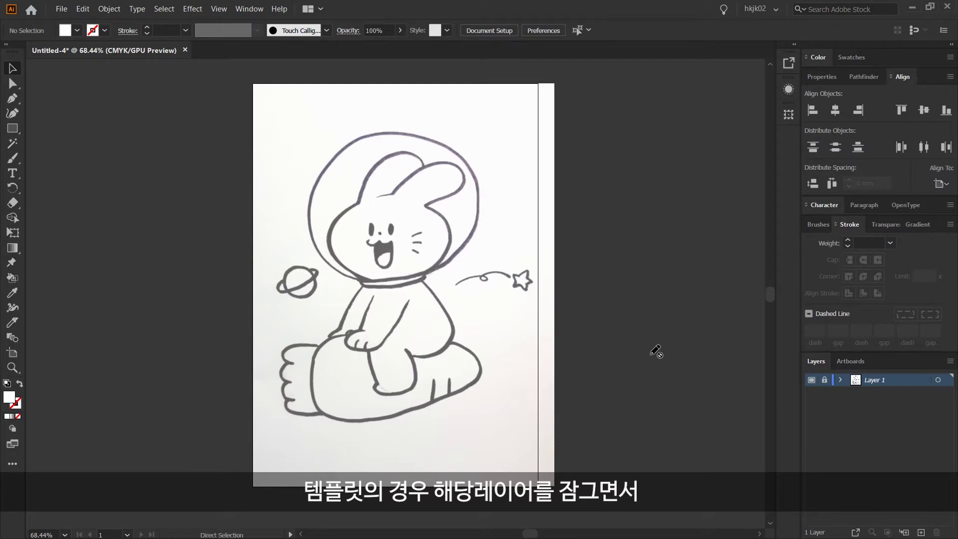
{"action": "key", "text": "ctrl+z"}
Trace the left side of the rabbit's helmet and its lower edge along the collar with the Pen tool on Layer 1.
{"action": "key", "text": "z"}
{"action": "left_click", "coordinate": [469, 288]}
{"action": "left_click", "coordinate": [468, 288]}
{"action": "left_click_drag", "start_coordinate": [232, 278], "coordinate": [429, 359]}
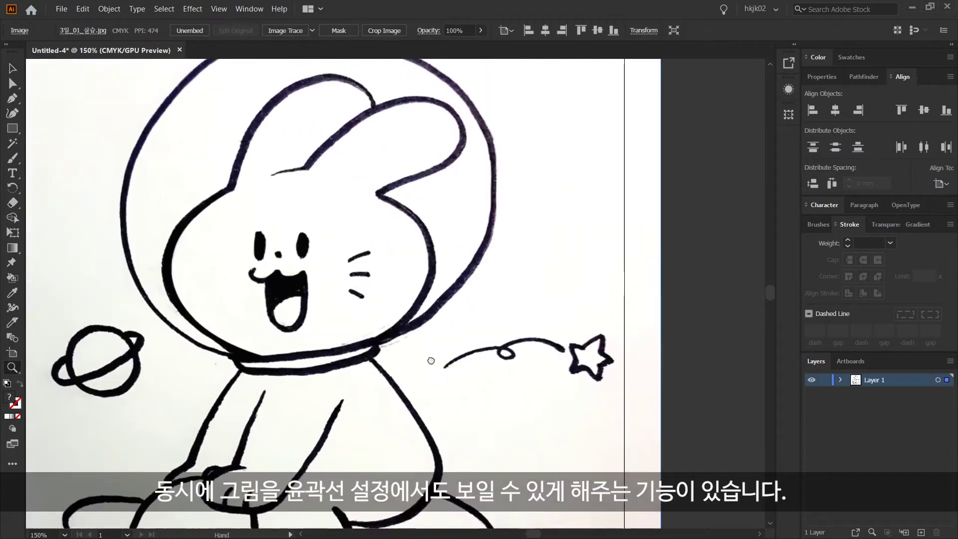
{"action": "key", "text": "p"}
{"action": "left_click", "coordinate": [305, 67]}
{"action": "left_click_drag", "start_coordinate": [143, 224], "coordinate": [105, 373]}
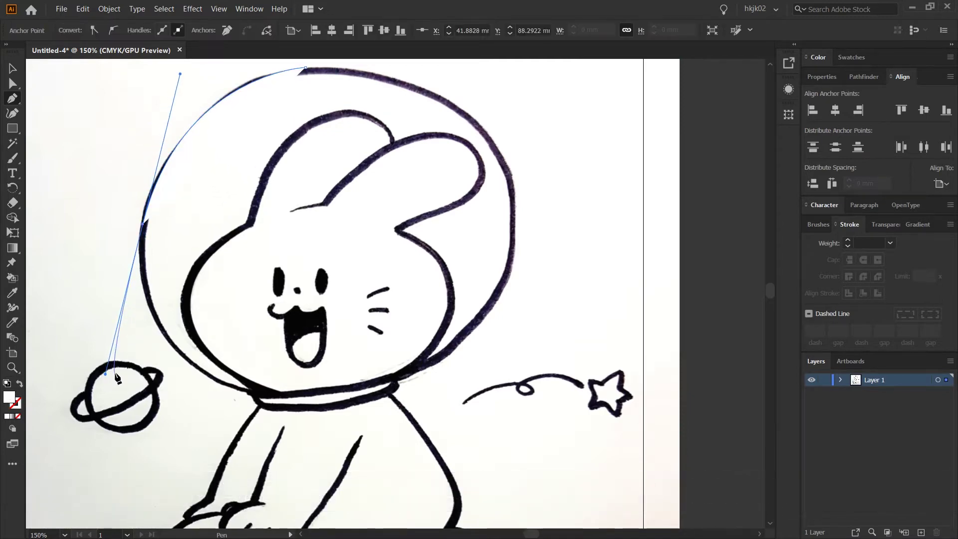
{"action": "left_click", "coordinate": [268, 393]}
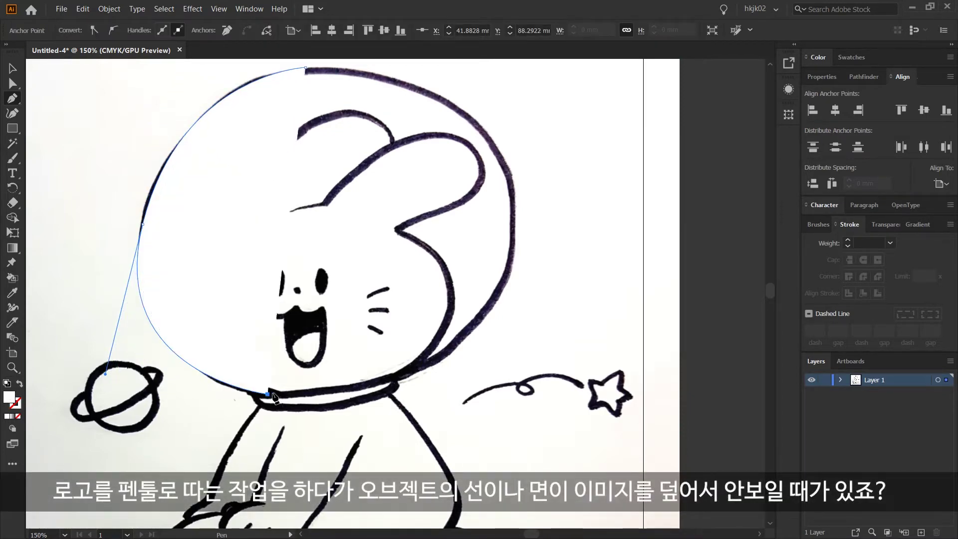
{"action": "left_click", "coordinate": [393, 377]}
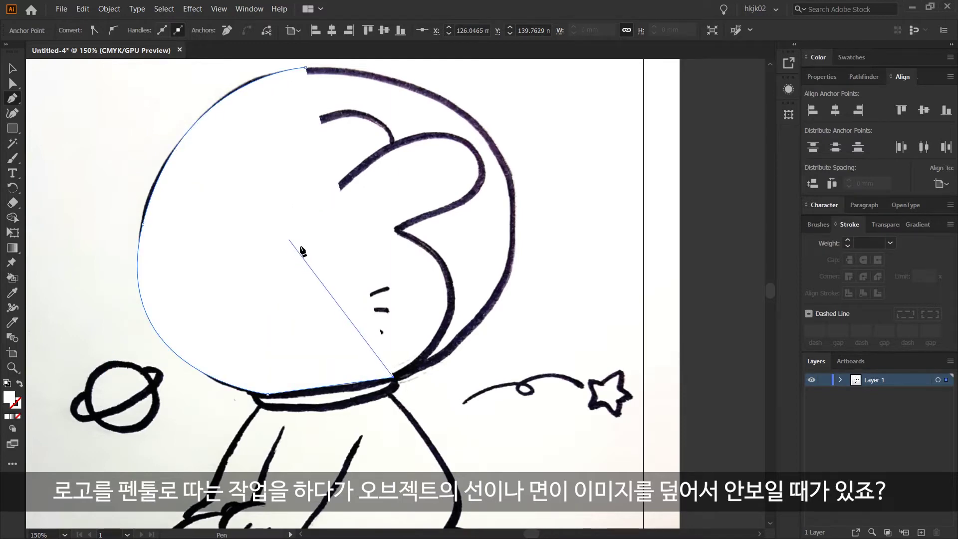
Finish the helmet path and switch the document to Outline view.
{"action": "left_click", "coordinate": [13, 66]}
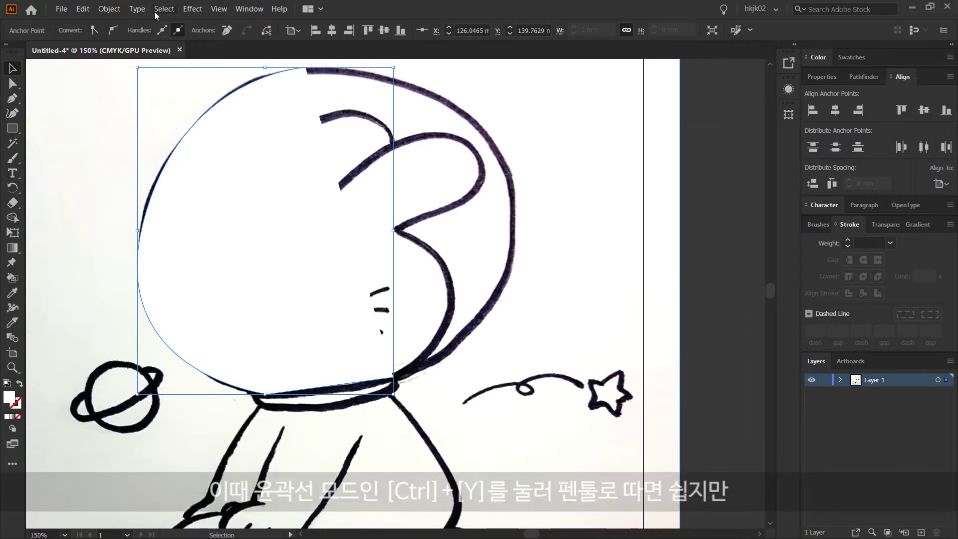
{"action": "left_click", "coordinate": [229, 8]}
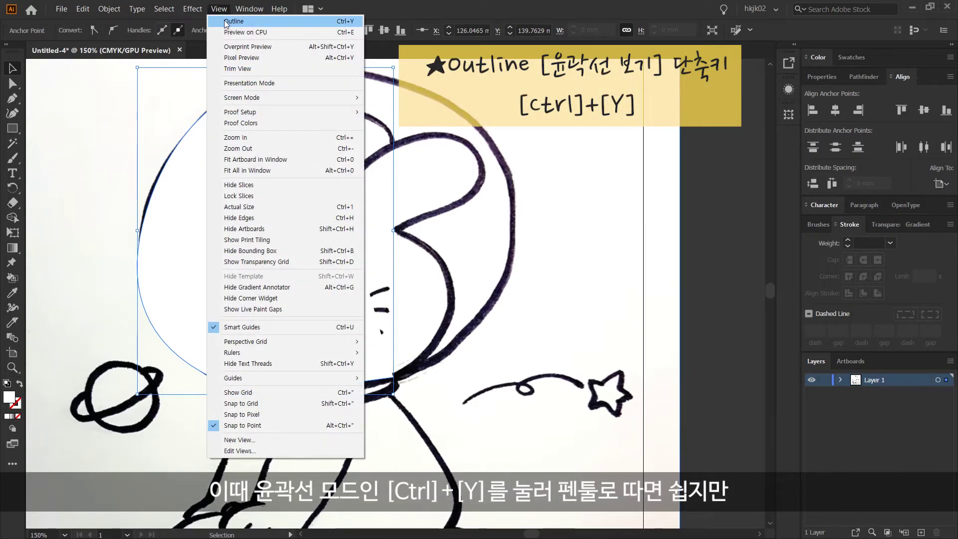
{"action": "left_click", "coordinate": [271, 20]}
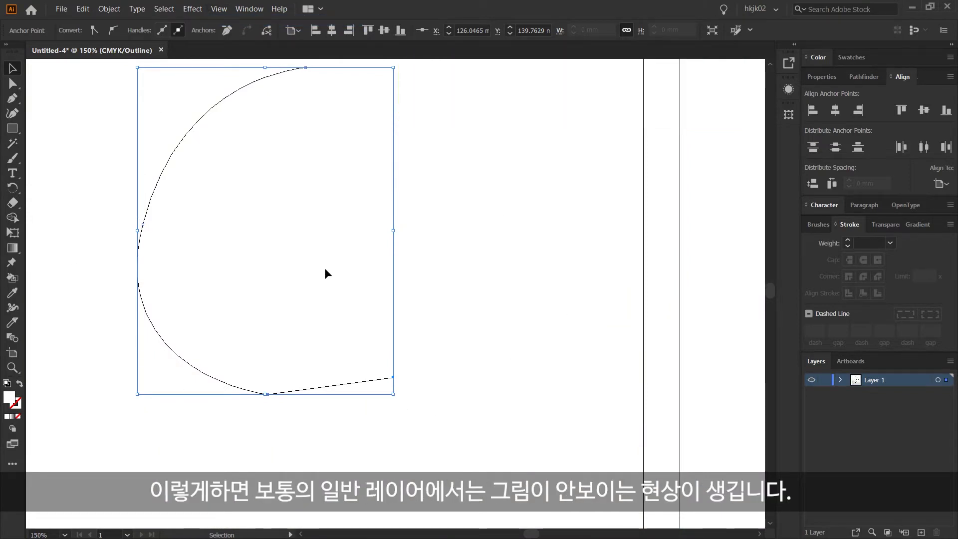
Undo the whole traced helmet path and return the document to Preview mode.
{"action": "key", "text": "ctrl+z"}
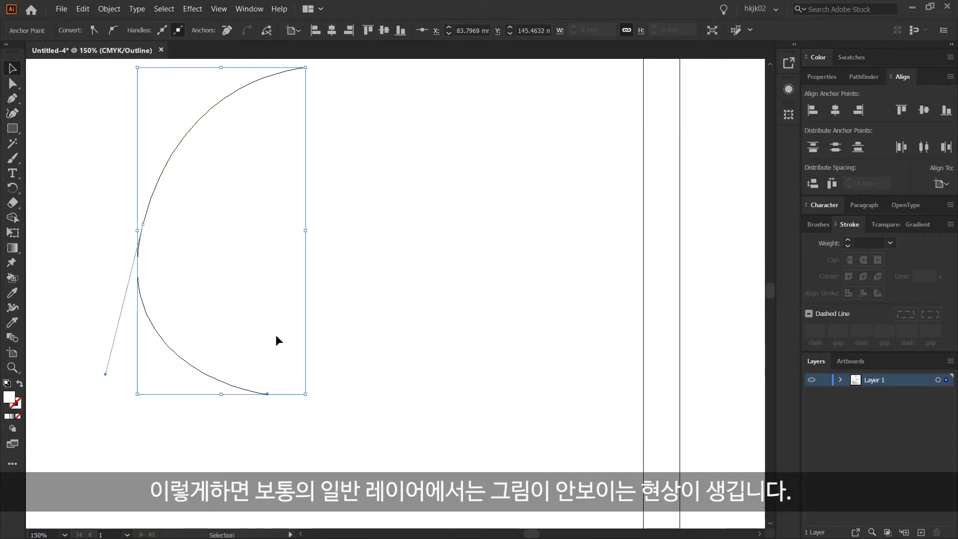
{"action": "key", "text": "ctrl+z"}
{"action": "key", "text": "ctrl+z"}
{"action": "key", "text": "ctrl+z"}
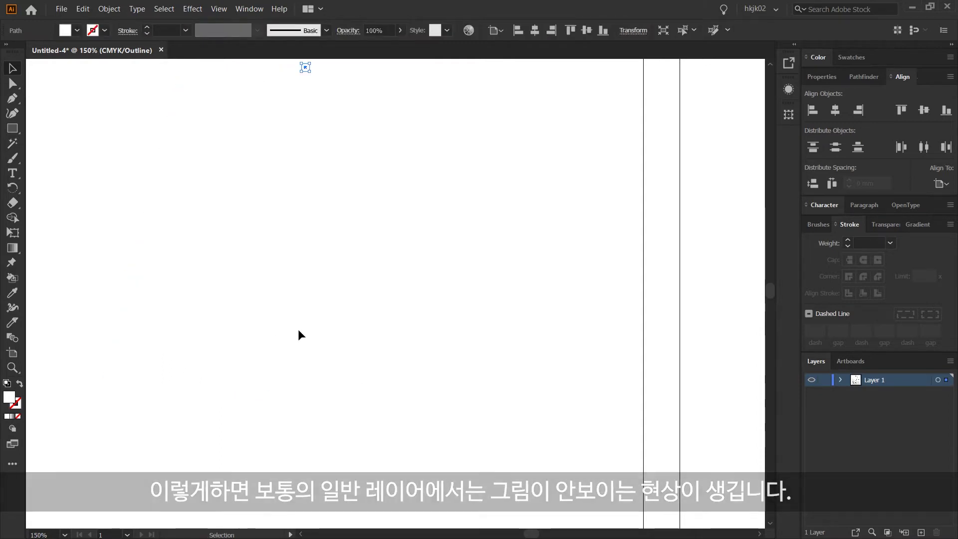
{"action": "key", "text": "ctrl+z"}
{"action": "key", "text": "ctrl+y"}
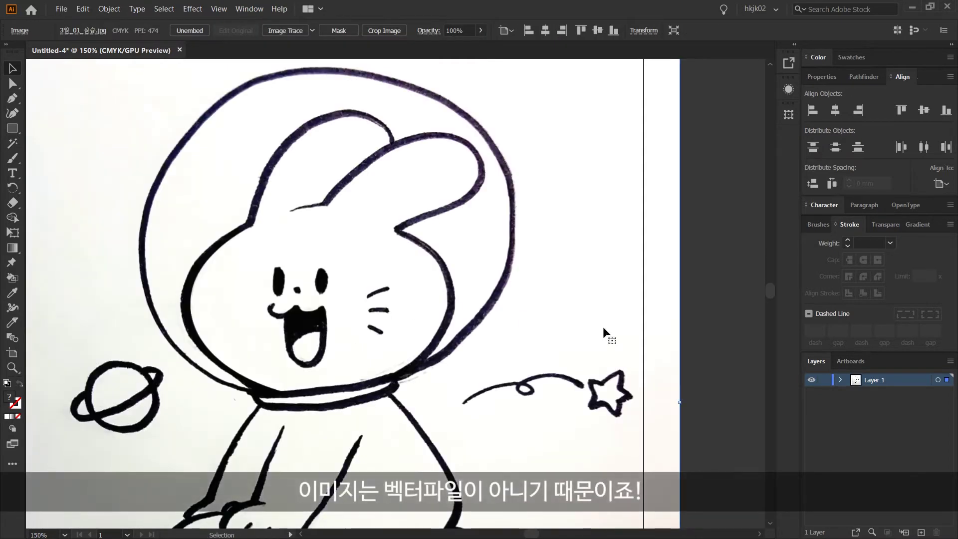
Convert Layer 1 with the rabbit drawing to a template layer.
{"action": "left_click", "coordinate": [949, 363]}
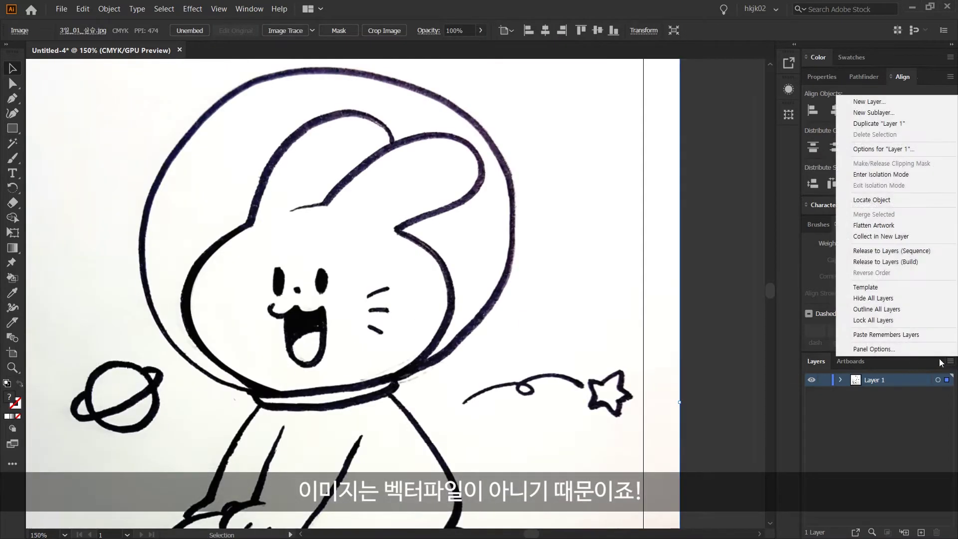
{"action": "left_click", "coordinate": [919, 288]}
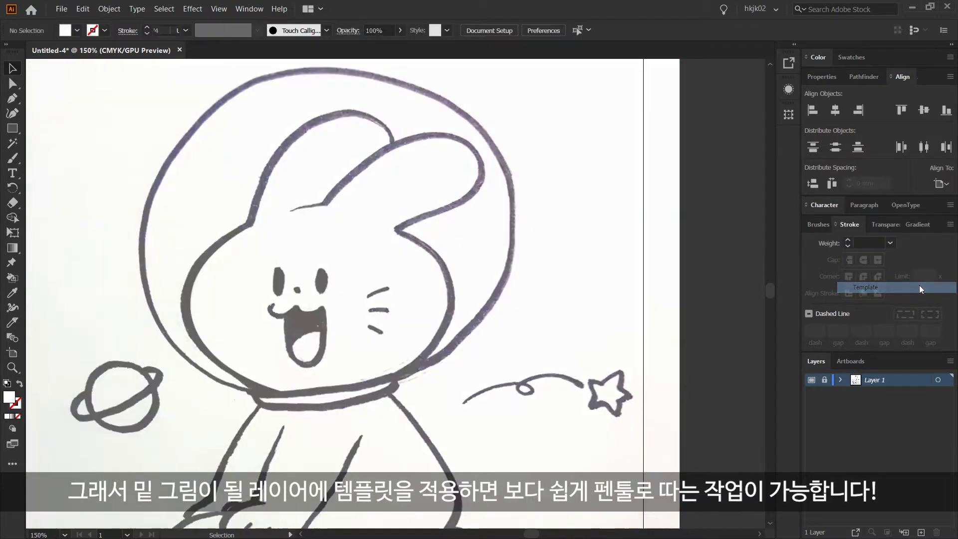
Add a new layer and trace the helmet's left side and lower edge on it with the Pen tool.
{"action": "left_click", "coordinate": [921, 531]}
{"action": "left_click", "coordinate": [13, 98]}
{"action": "left_click", "coordinate": [307, 67]}
{"action": "left_click_drag", "start_coordinate": [148, 205], "coordinate": [107, 334]}
{"action": "left_click_drag", "start_coordinate": [288, 396], "coordinate": [385, 377]}
{"action": "left_click", "coordinate": [12, 68]}
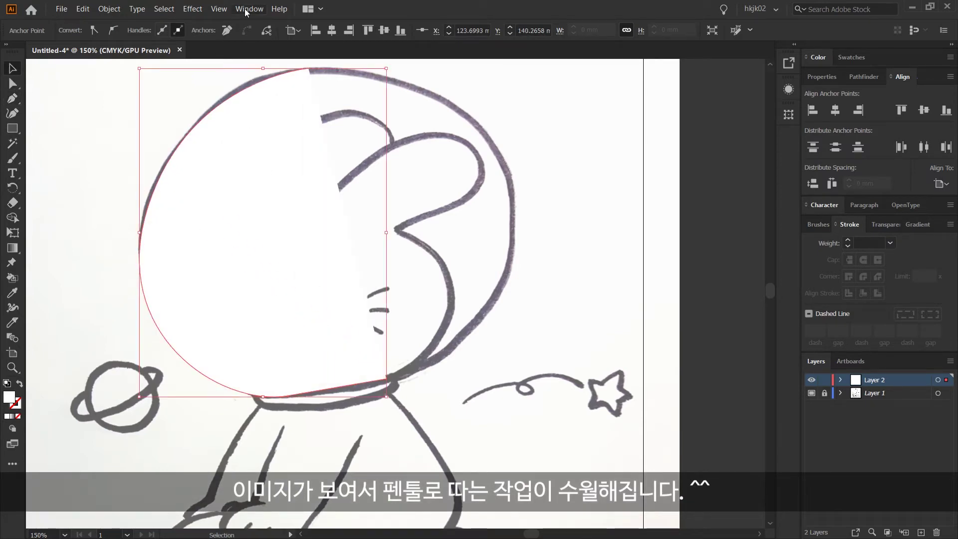
Show the traced helmet path over the template drawing in Outline view.
{"action": "left_click", "coordinate": [219, 9]}
{"action": "left_click", "coordinate": [228, 22]}
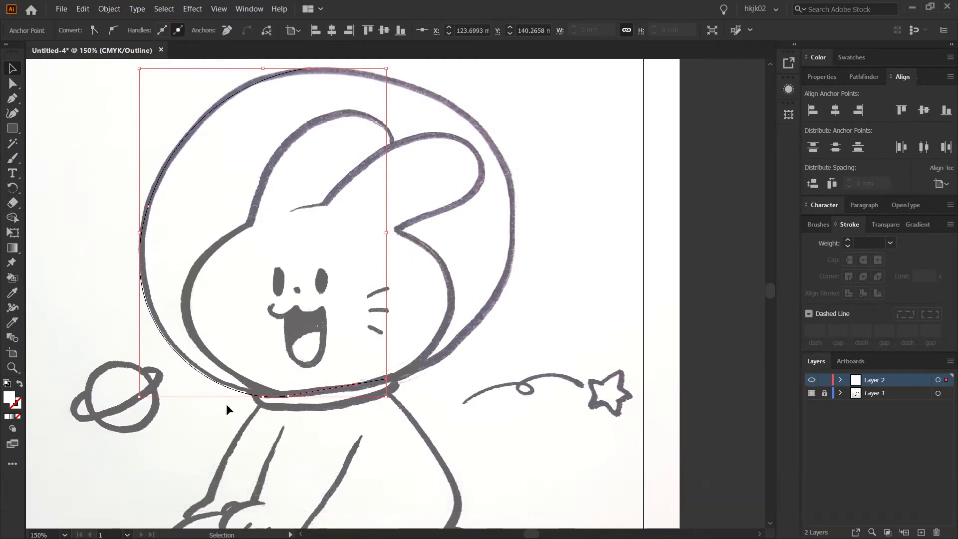
{"action": "left_click", "coordinate": [399, 368]}
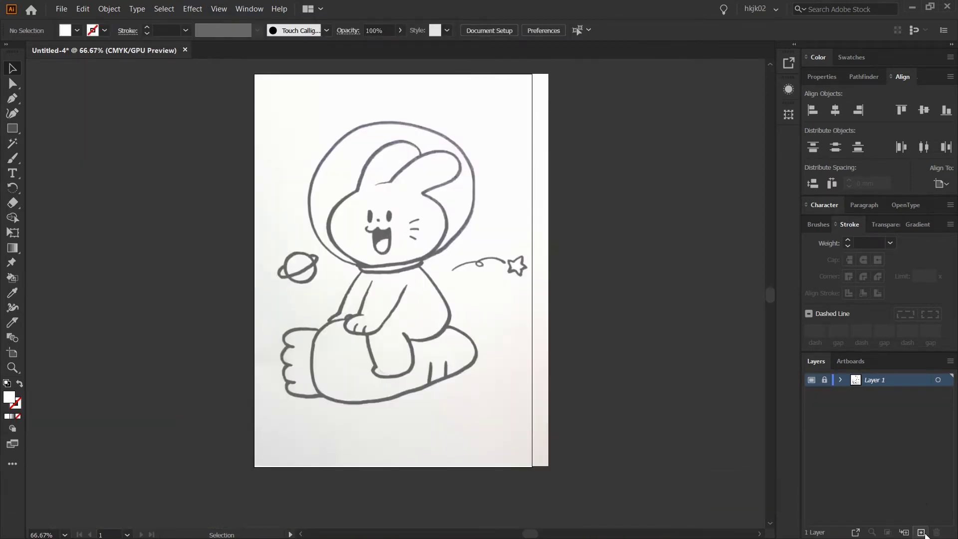
Add a new layer above the Layer 1 template for tracing the rabbit's head.
{"action": "left_click", "coordinate": [921, 532]}
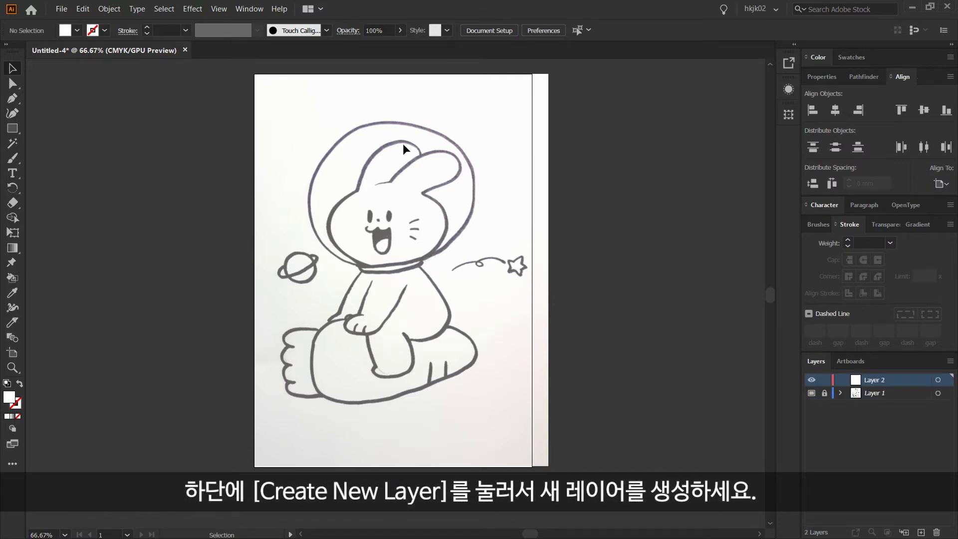
{"action": "key", "text": "z"}
{"action": "left_click_drag", "start_coordinate": [342, 163], "coordinate": [521, 259]}
{"action": "key", "text": "space"}
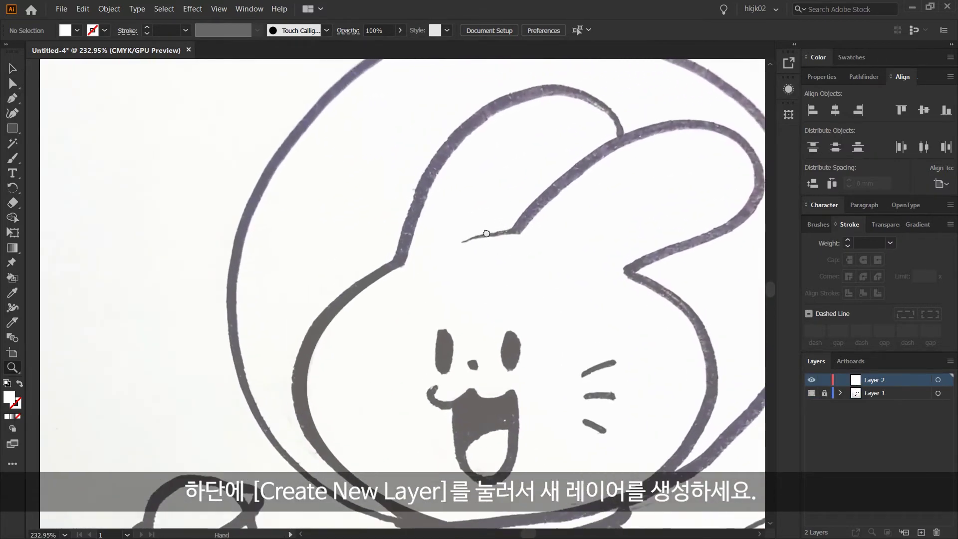
Trace the helmet's left side and lower edge up to its lower right on Layer 2 with the Pen tool.
{"action": "left_click_drag", "start_coordinate": [487, 232], "coordinate": [390, 254]}
{"action": "left_click", "coordinate": [13, 98]}
{"action": "scroll", "coordinate": [418, 102], "scroll_direction": "up", "scroll_amount": 2}
{"action": "left_click", "coordinate": [433, 90]}
{"action": "left_click_drag", "start_coordinate": [172, 228], "coordinate": [81, 390]}
{"action": "key", "text": "space"}
{"action": "left_click_drag", "start_coordinate": [257, 367], "coordinate": [235, 274]}
{"action": "left_click_drag", "start_coordinate": [291, 499], "coordinate": [453, 512]}
{"action": "left_click_drag", "start_coordinate": [627, 380], "coordinate": [693, 297]}
Close the helmet outline by curving its right side back to the starting anchor at the helmet's crown.
{"action": "key", "text": "space"}
{"action": "left_click_drag", "start_coordinate": [631, 345], "coordinate": [546, 477]}
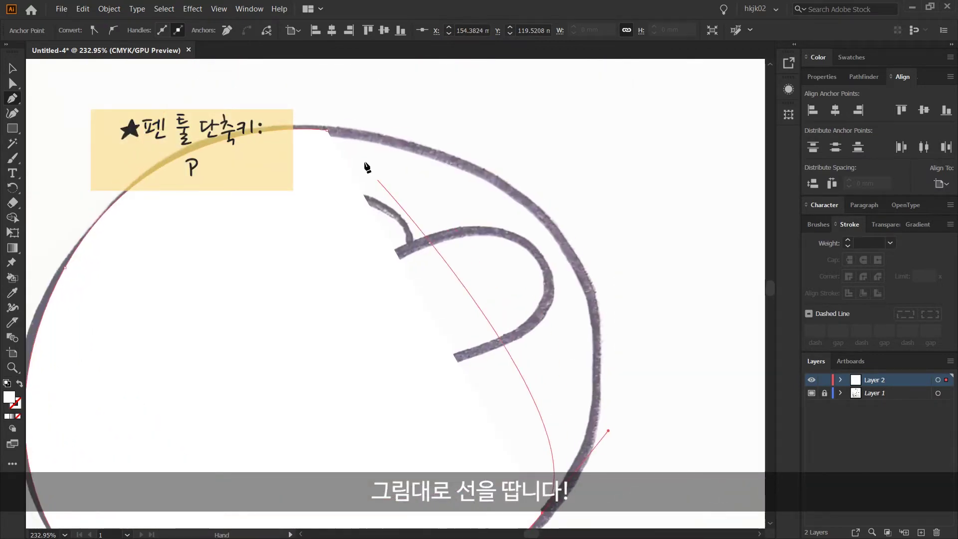
{"action": "left_click_drag", "start_coordinate": [327, 131], "coordinate": [142, 85]}
{"action": "key", "text": "space"}
{"action": "left_click_drag", "start_coordinate": [369, 199], "coordinate": [314, 157]}
{"action": "key", "text": "z"}
{"action": "left_click", "coordinate": [353, 211], "text": "alt"}
{"action": "key", "text": "space"}
{"action": "scroll", "coordinate": [382, 150], "scroll_direction": "down", "scroll_amount": 1}
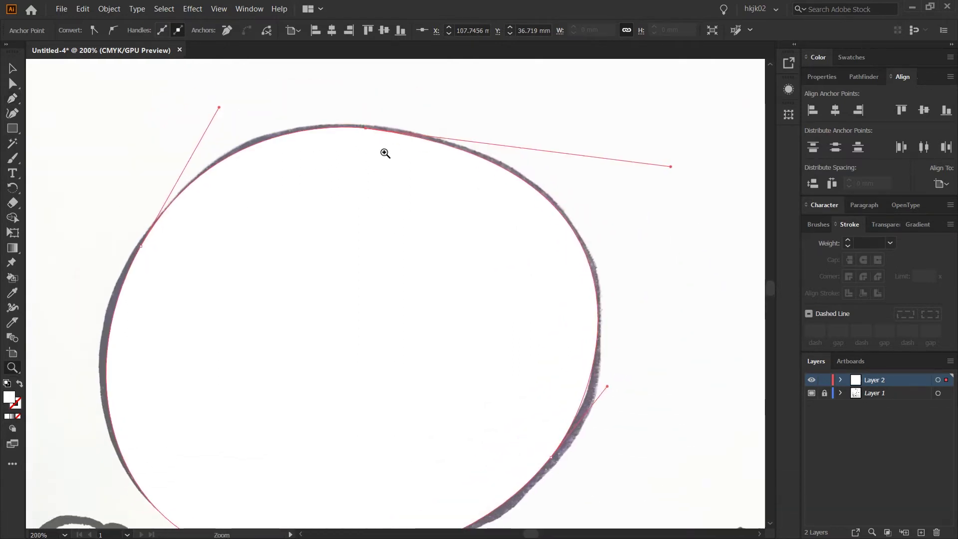
Adjust the direction handles of the helmet's right-hand curve with Direct Selection to reshape it over the template line.
{"action": "key", "text": "p"}
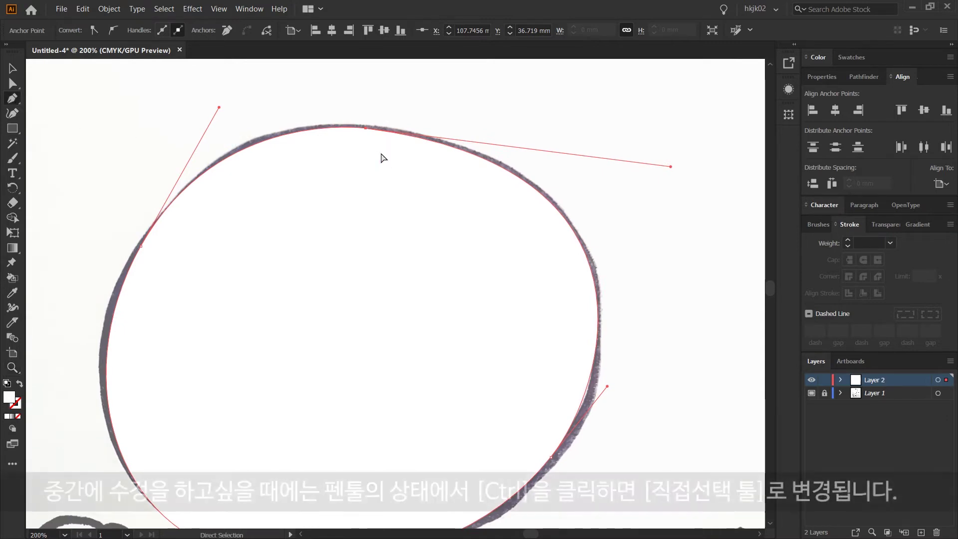
{"action": "key", "text": "ctrl"}
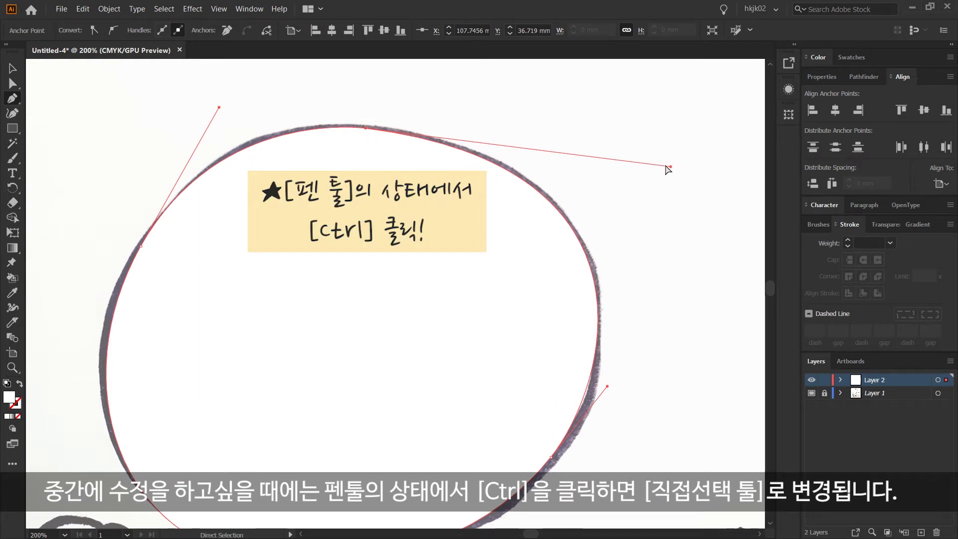
{"action": "left_click_drag", "start_coordinate": [670, 166], "coordinate": [648, 151]}
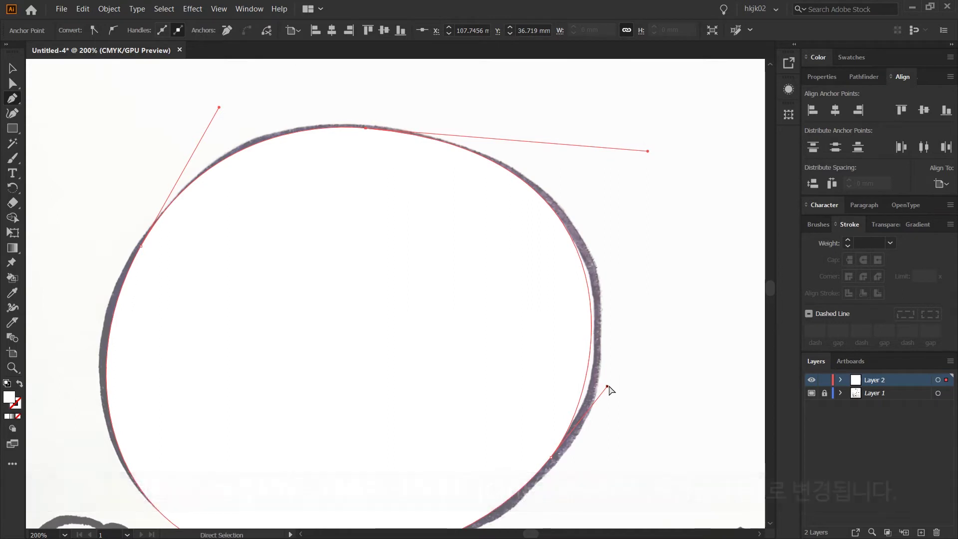
{"action": "left_click_drag", "start_coordinate": [605, 386], "coordinate": [615, 380]}
{"action": "scroll", "coordinate": [589, 277], "scroll_direction": "down", "scroll_amount": 5}
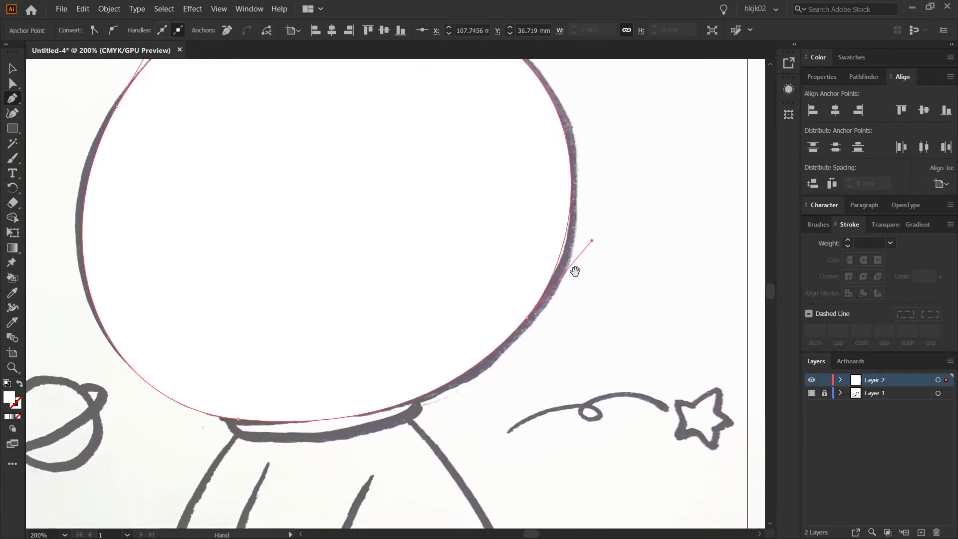
{"action": "scroll", "coordinate": [436, 413], "scroll_direction": "left", "scroll_amount": 2}
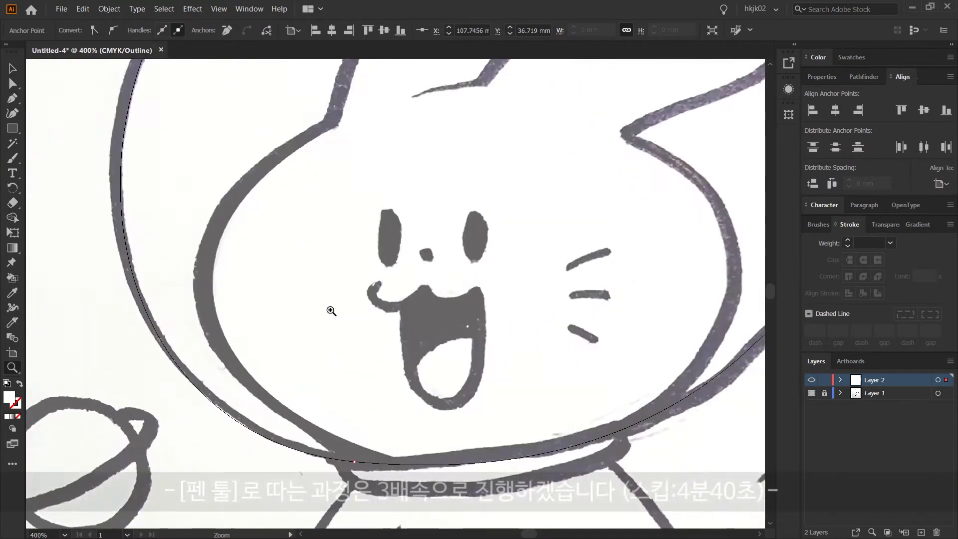
In Outline view, trace the rabbit's left cheek from the ear base down to the chin as an open path.
{"action": "scroll", "coordinate": [365, 115], "scroll_direction": "up", "scroll_amount": 2}
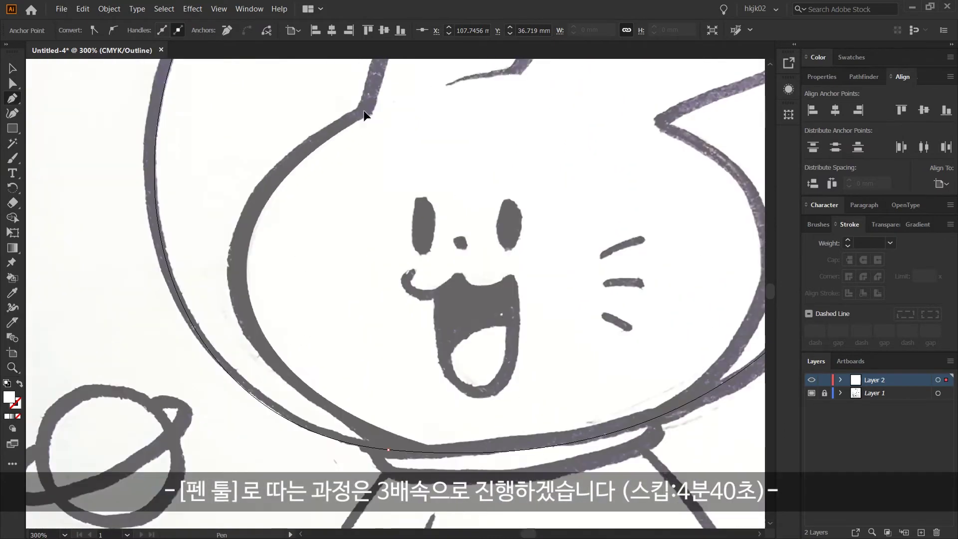
{"action": "left_click", "coordinate": [364, 112]}
{"action": "left_click_drag", "start_coordinate": [240, 284], "coordinate": [253, 397]}
{"action": "left_click", "coordinate": [417, 452]}
{"action": "left_click_drag", "start_coordinate": [496, 421], "coordinate": [289, 506]}
{"action": "left_click", "coordinate": [188, 192], "text": "ctrl"}
Trace the rabbit's left ear from the cheek corner over its tip to where it meets the right ear.
{"action": "left_click_drag", "start_coordinate": [195, 167], "coordinate": [154, 261]}
{"action": "left_click", "coordinate": [112, 288]}
{"action": "scroll", "coordinate": [223, 91], "scroll_direction": "up", "scroll_amount": 3}
{"action": "left_click_drag", "start_coordinate": [222, 158], "coordinate": [301, 101]}
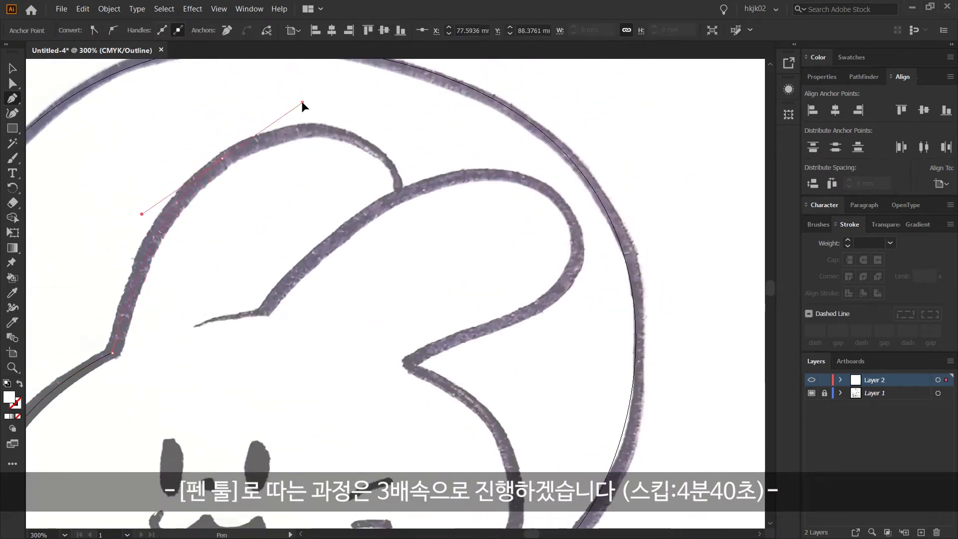
{"action": "left_click_drag", "start_coordinate": [400, 191], "coordinate": [412, 245]}
{"action": "left_click", "coordinate": [420, 157], "text": "ctrl"}
Trace the short forehead line and continue around the right ear to the corner at the right cheek.
{"action": "left_click", "coordinate": [194, 324]}
{"action": "left_click_drag", "start_coordinate": [269, 312], "coordinate": [292, 314]}
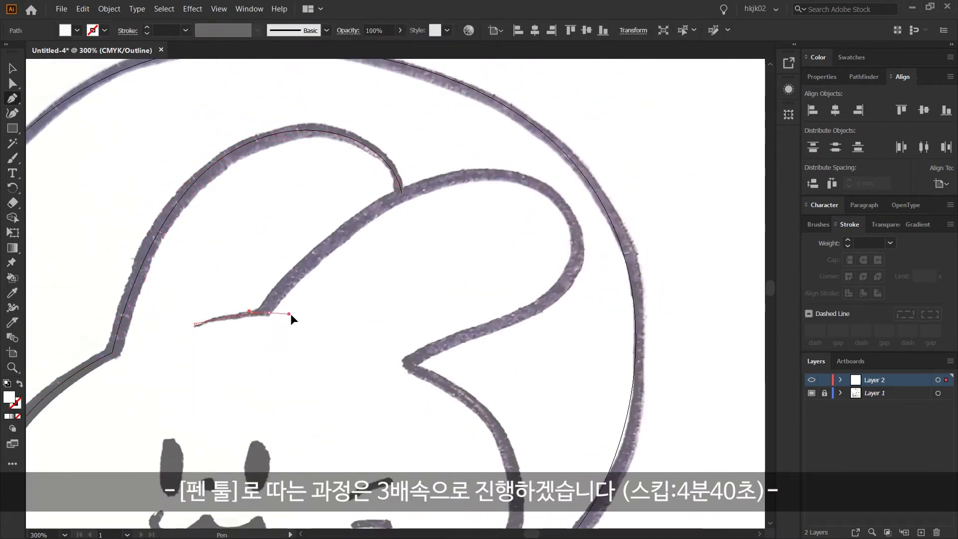
{"action": "left_click", "coordinate": [268, 312]}
{"action": "left_click_drag", "start_coordinate": [560, 198], "coordinate": [708, 283]}
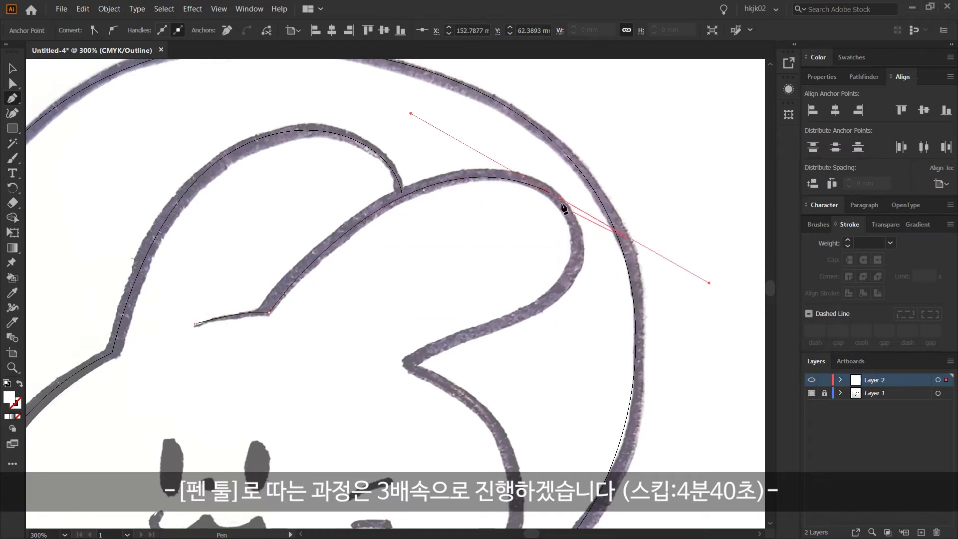
{"action": "left_click_drag", "start_coordinate": [546, 298], "coordinate": [484, 348]}
{"action": "left_click", "coordinate": [413, 361]}
{"action": "left_click_drag", "start_coordinate": [455, 391], "coordinate": [431, 169]}
Continue the path along the rabbit's right cheek down to the chin and end it there.
{"action": "left_click_drag", "start_coordinate": [477, 215], "coordinate": [491, 257]}
{"action": "left_click_drag", "start_coordinate": [413, 421], "coordinate": [338, 482]}
{"action": "key", "text": "ctrl+z"}
{"action": "key", "text": "ctrl+z"}
{"action": "left_click_drag", "start_coordinate": [493, 276], "coordinate": [488, 364]}
{"action": "left_click", "coordinate": [399, 428]}
{"action": "left_click_drag", "start_coordinate": [338, 349], "coordinate": [515, 314]}
{"action": "left_click", "coordinate": [515, 314], "text": "ctrl"}
Trace the curled upper lip and the open mouth's outer contour as one path.
{"action": "left_click", "coordinate": [311, 257]}
{"action": "left_click_drag", "start_coordinate": [331, 283], "coordinate": [359, 279]}
{"action": "left_click_drag", "start_coordinate": [357, 262], "coordinate": [394, 281]}
{"action": "left_click", "coordinate": [410, 269]}
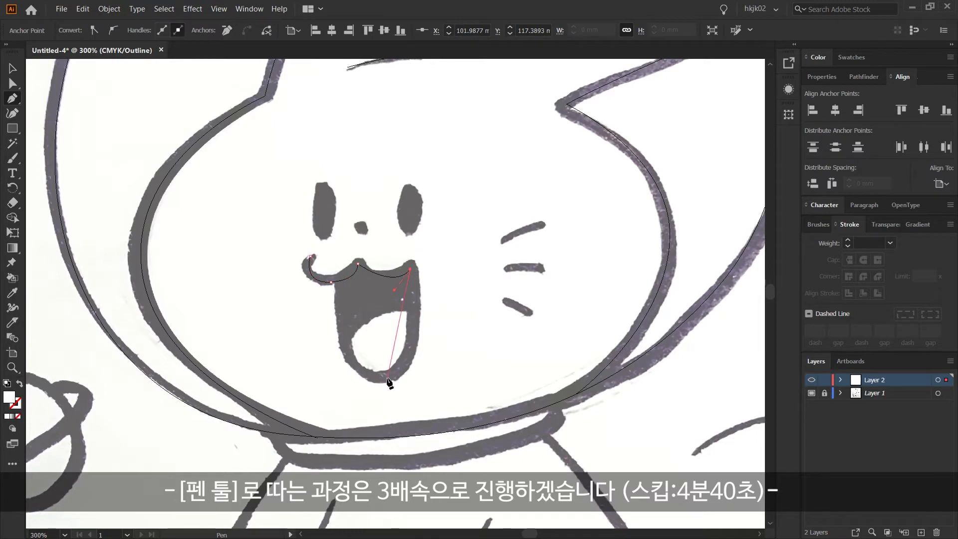
{"action": "left_click_drag", "start_coordinate": [339, 386], "coordinate": [340, 387]}
{"action": "left_click", "coordinate": [338, 283]}
{"action": "left_click", "coordinate": [297, 333], "text": "ctrl"}
Trace the rabbit's left eye as an oval, undoing the surplus segments.
{"action": "left_click_drag", "start_coordinate": [469, 254], "coordinate": [418, 251]}
{"action": "key", "text": "z"}
{"action": "left_click_drag", "start_coordinate": [294, 231], "coordinate": [534, 423]}
{"action": "left_click_drag", "start_coordinate": [299, 154], "coordinate": [588, 352]}
{"action": "key", "text": "p"}
{"action": "left_click_drag", "start_coordinate": [14, 131], "coordinate": [60, 156]}
{"action": "key", "text": "p"}
{"action": "left_click", "coordinate": [341, 134]}
{"action": "left_click_drag", "start_coordinate": [311, 169], "coordinate": [308, 205]}
{"action": "left_click_drag", "start_coordinate": [343, 135], "coordinate": [315, 131]}
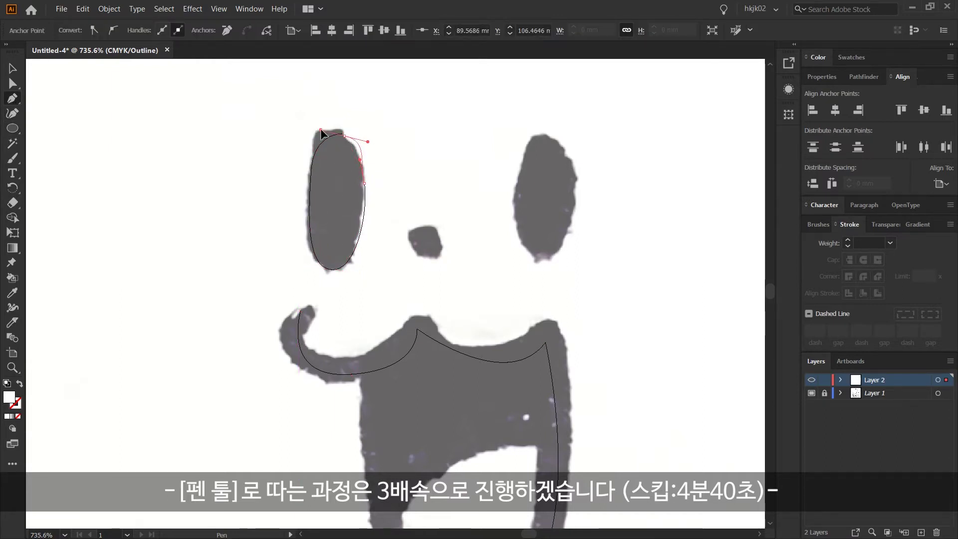
{"action": "key", "text": "ctrl+z"}
{"action": "key", "text": "ctrl+z"}
Trace the rabbit's right eye as a closed oval path and deselect it.
{"action": "left_click", "coordinate": [539, 139]}
{"action": "left_click_drag", "start_coordinate": [519, 222], "coordinate": [528, 279]}
{"action": "left_click", "coordinate": [554, 250]}
{"action": "left_click_drag", "start_coordinate": [577, 188], "coordinate": [543, 142]}
{"action": "left_click", "coordinate": [541, 140]}
{"action": "key", "text": "a"}
{"action": "left_click", "coordinate": [585, 167]}
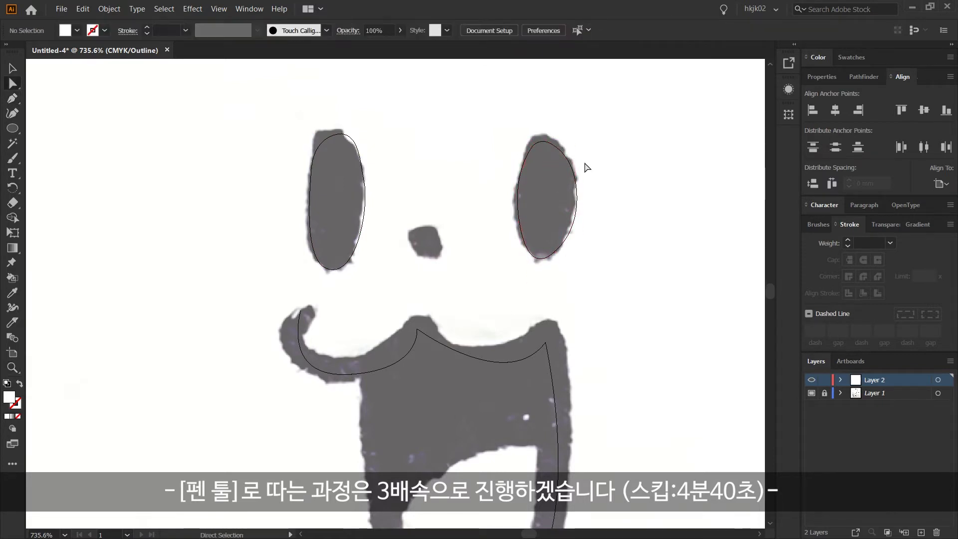
{"action": "left_click_drag", "start_coordinate": [585, 167], "coordinate": [595, 155]}
Trace the small nose between the eyes as a closed path with the Pen tool.
{"action": "key", "text": "p"}
{"action": "left_click", "coordinate": [442, 215]}
{"action": "left_click_drag", "start_coordinate": [416, 222], "coordinate": [416, 234]}
{"action": "left_click_drag", "start_coordinate": [443, 243], "coordinate": [454, 241]}
{"action": "left_click", "coordinate": [443, 215]}
{"action": "scroll", "coordinate": [451, 219], "scroll_direction": "right", "scroll_amount": 5}
Trace the three whiskers on the right cheek as separate open paths.
{"action": "key", "text": "ctrl+shift+a"}
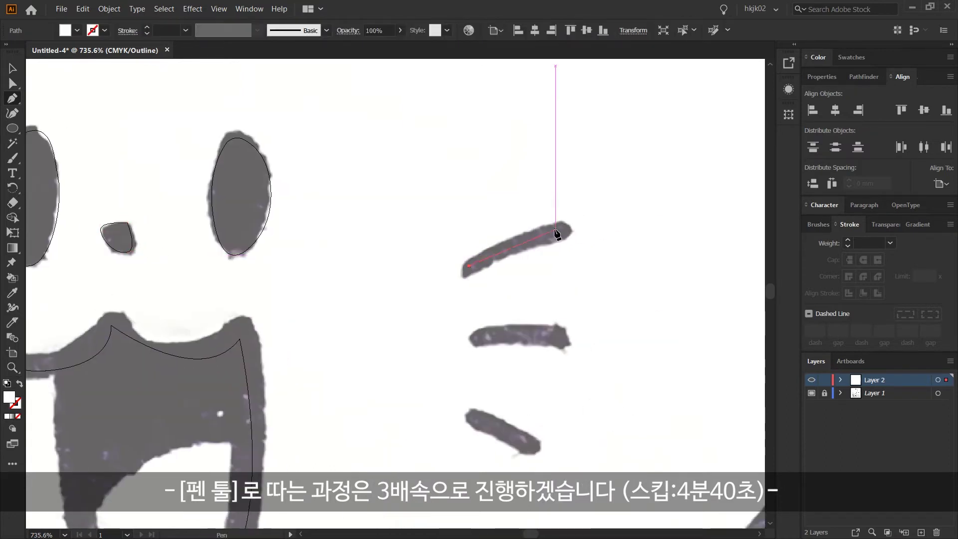
{"action": "left_click", "coordinate": [477, 338]}
{"action": "left_click_drag", "start_coordinate": [565, 340], "coordinate": [593, 351]}
{"action": "left_click", "coordinate": [581, 369], "text": "ctrl"}
{"action": "left_click", "coordinate": [473, 417]}
{"action": "left_click_drag", "start_coordinate": [533, 445], "coordinate": [547, 459]}
{"action": "left_click", "coordinate": [567, 455], "text": "ctrl"}
Trace the collar band below the helmet as an open curve from its left end to its right end.
{"action": "key", "text": "ctrl+minus"}
{"action": "key", "text": "ctrl+minus"}
{"action": "key", "text": "ctrl+minus"}
{"action": "scroll", "coordinate": [568, 456], "scroll_direction": "down", "scroll_amount": 3}
{"action": "left_click", "coordinate": [211, 407]}
{"action": "left_click_drag", "start_coordinate": [345, 427], "coordinate": [402, 417]}
{"action": "left_click_drag", "start_coordinate": [491, 410], "coordinate": [489, 412]}
{"action": "left_click", "coordinate": [345, 427]}
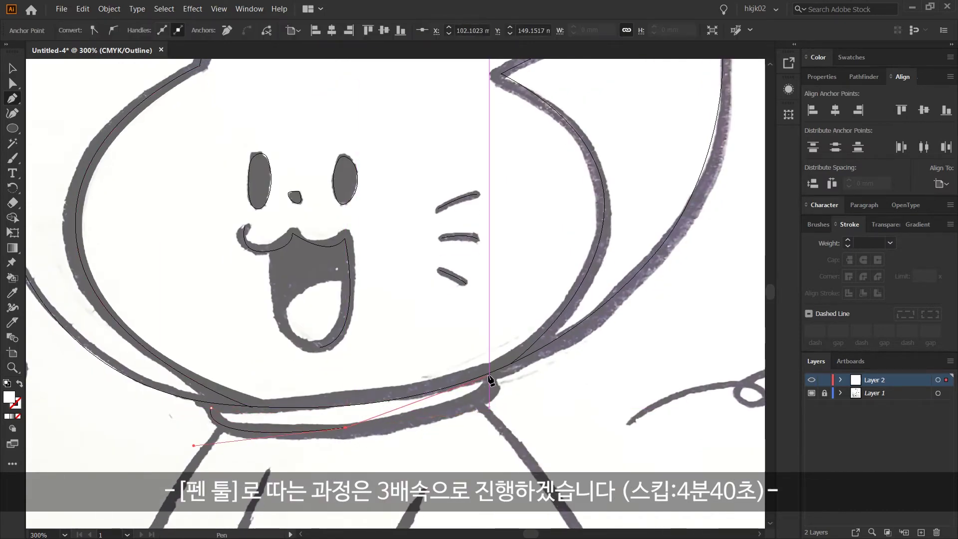
{"action": "left_click_drag", "start_coordinate": [489, 375], "coordinate": [478, 344]}
{"action": "left_click", "coordinate": [535, 368], "text": "ctrl"}
Trace the looping trail that leads to the star as one open path.
{"action": "left_click_drag", "start_coordinate": [628, 421], "coordinate": [399, 448]}
{"action": "left_click", "coordinate": [398, 448]}
{"action": "left_click_drag", "start_coordinate": [515, 410], "coordinate": [573, 418]}
{"action": "key", "text": "ctrl+z"}
{"action": "left_click_drag", "start_coordinate": [512, 411], "coordinate": [580, 411]}
{"action": "left_click", "coordinate": [512, 410]}
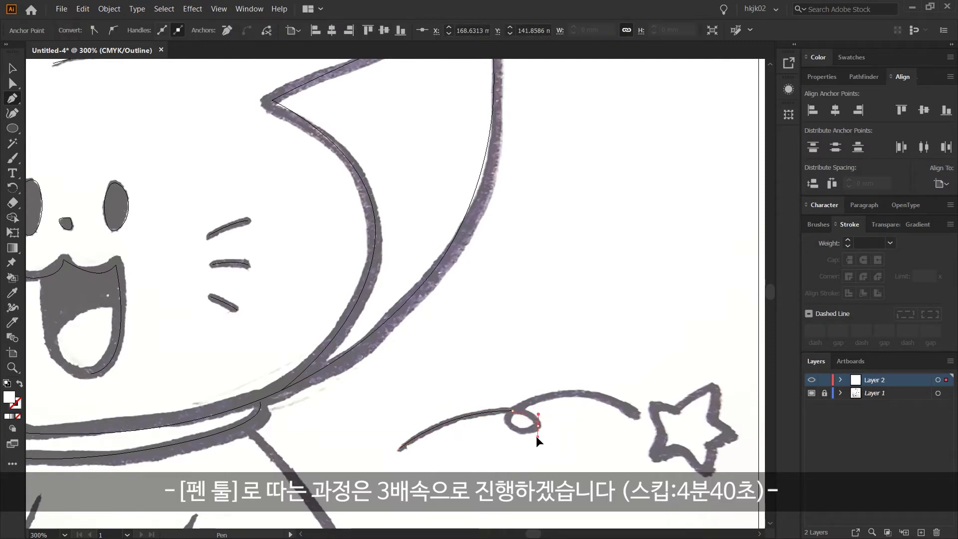
{"action": "key", "text": "ctrl"}
{"action": "left_click_drag", "start_coordinate": [646, 425], "coordinate": [667, 446]}
Trace the outer edge of the rabbit's left arm from the collar down to the wrist.
{"action": "left_click_drag", "start_coordinate": [609, 451], "coordinate": [719, 230]}
{"action": "mouse_move", "coordinate": [144, 401]}
{"action": "left_mouse_down"}
{"action": "mouse_move", "coordinate": [493, 313]}
{"action": "mouse_move", "coordinate": [530, 333]}
{"action": "left_mouse_up"}
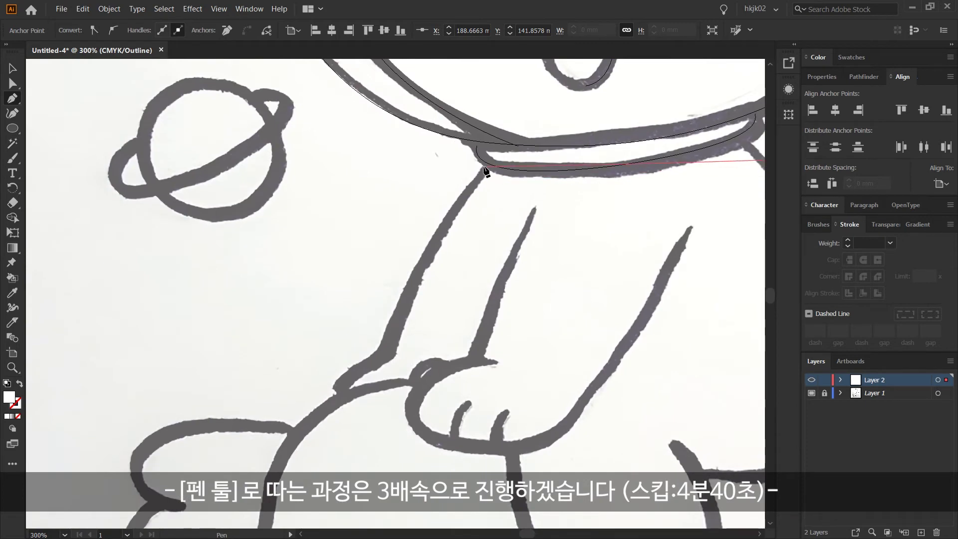
{"action": "left_click", "coordinate": [487, 164]}
{"action": "left_click_drag", "start_coordinate": [389, 349], "coordinate": [369, 424]}
{"action": "left_click", "coordinate": [389, 349]}
{"action": "left_click", "coordinate": [418, 345], "text": "ctrl"}
Trace the inner arm line, then the paw and the long arm edge rising from it.
{"action": "left_click_drag", "start_coordinate": [441, 350], "coordinate": [411, 364]}
{"action": "left_click", "coordinate": [469, 205]}
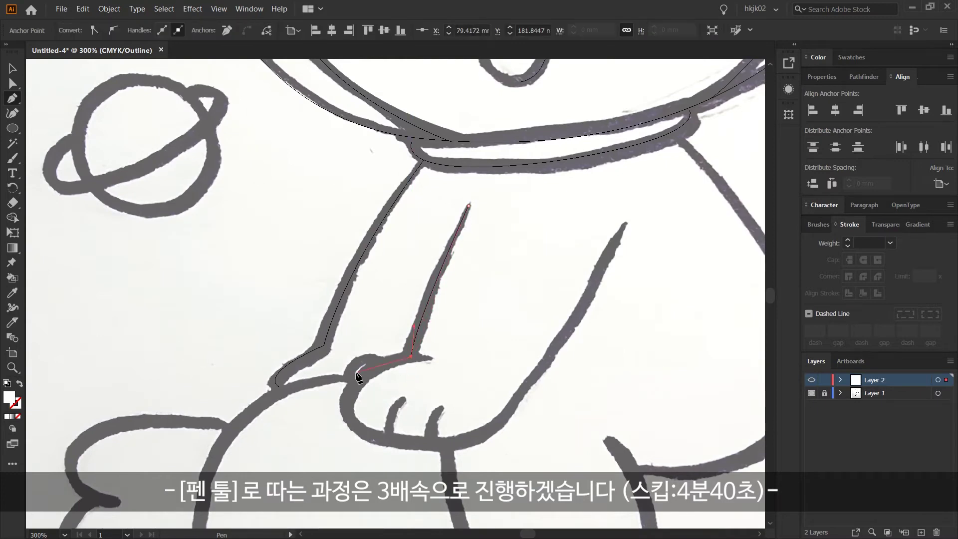
{"action": "left_click", "coordinate": [431, 359]}
{"action": "left_click_drag", "start_coordinate": [356, 384], "coordinate": [337, 415]}
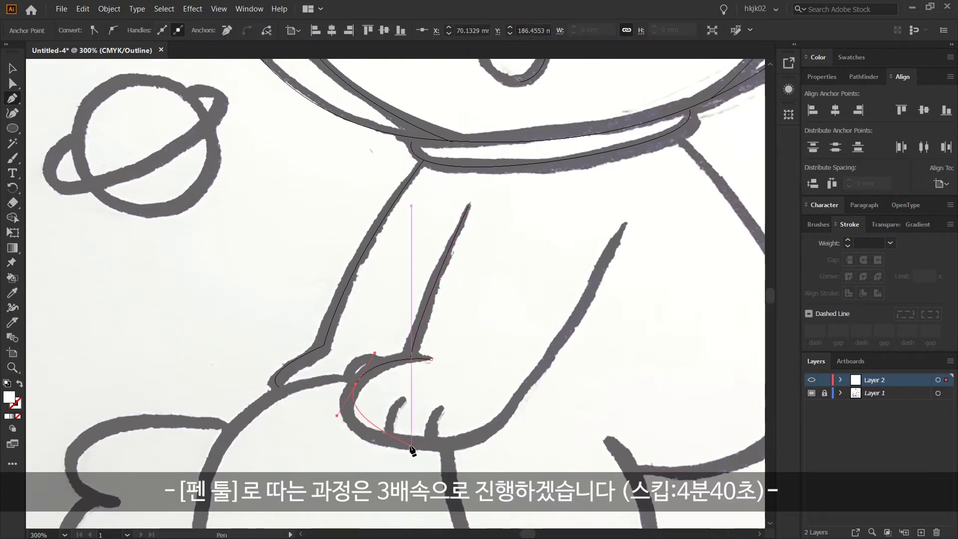
{"action": "left_click_drag", "start_coordinate": [506, 412], "coordinate": [521, 386]}
{"action": "left_click", "coordinate": [616, 235]}
{"action": "left_click_drag", "start_coordinate": [577, 292], "coordinate": [350, 348]}
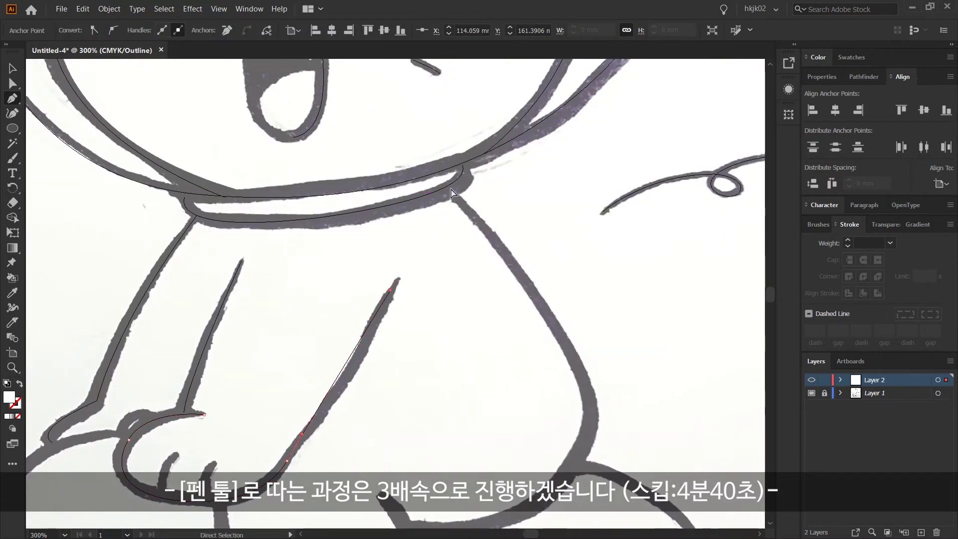
Trace the rabbit's back from the collar down around the lower body to the small leg.
{"action": "left_click", "coordinate": [449, 227], "text": "ctrl"}
{"action": "left_click_drag", "start_coordinate": [449, 227], "coordinate": [403, 143]}
{"action": "left_click", "coordinate": [404, 104]}
{"action": "left_click_drag", "start_coordinate": [542, 303], "coordinate": [563, 370]}
{"action": "left_click_drag", "start_coordinate": [452, 437], "coordinate": [371, 315]}
{"action": "left_click", "coordinate": [361, 442]}
{"action": "left_click", "coordinate": [350, 313], "text": "ctrl"}
Trace the leg below the paw, from its upper right end around the foot and up to the paw.
{"action": "left_click", "coordinate": [325, 313]}
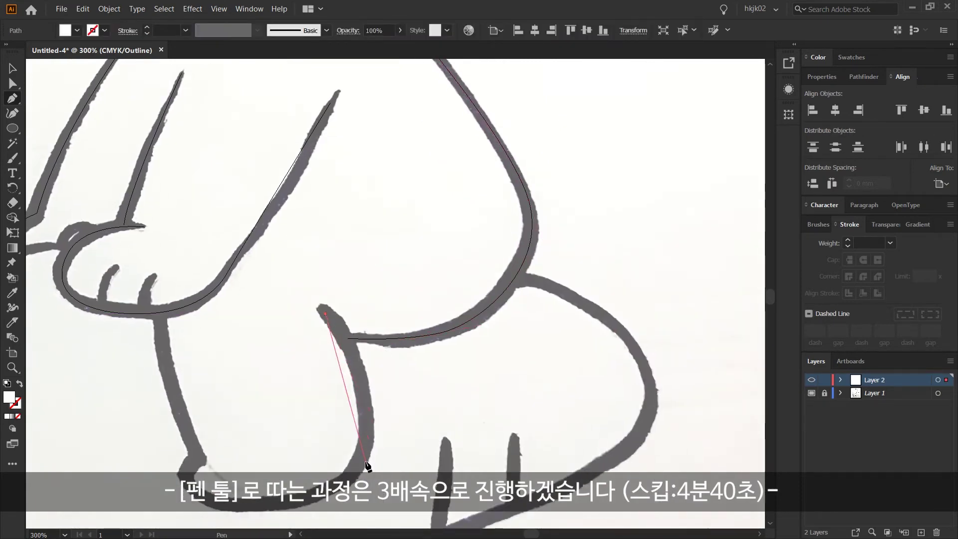
{"action": "left_click_drag", "start_coordinate": [372, 493], "coordinate": [370, 489]}
{"action": "left_click_drag", "start_coordinate": [192, 489], "coordinate": [179, 477]}
{"action": "left_click_drag", "start_coordinate": [162, 318], "coordinate": [159, 267]}
{"action": "left_click", "coordinate": [312, 280], "text": "ctrl"}
Trace the small thumb curve on the upper left of the paw.
{"action": "mouse_move", "coordinate": [35, 249]}
{"action": "left_mouse_down"}
{"action": "mouse_move", "coordinate": [391, 190]}
{"action": "mouse_move", "coordinate": [428, 193]}
{"action": "left_mouse_up"}
{"action": "left_click", "coordinate": [451, 166]}
{"action": "key", "text": "ctrl+z"}
{"action": "left_click", "coordinate": [449, 173]}
{"action": "left_click", "coordinate": [410, 187], "text": "ctrl"}
Trace the large front leg from the paw over the knee and down its left side to the lower edge.
{"action": "left_click", "coordinate": [410, 185]}
{"action": "left_click_drag", "start_coordinate": [317, 224], "coordinate": [288, 259]}
{"action": "left_click_drag", "start_coordinate": [335, 379], "coordinate": [311, 227]}
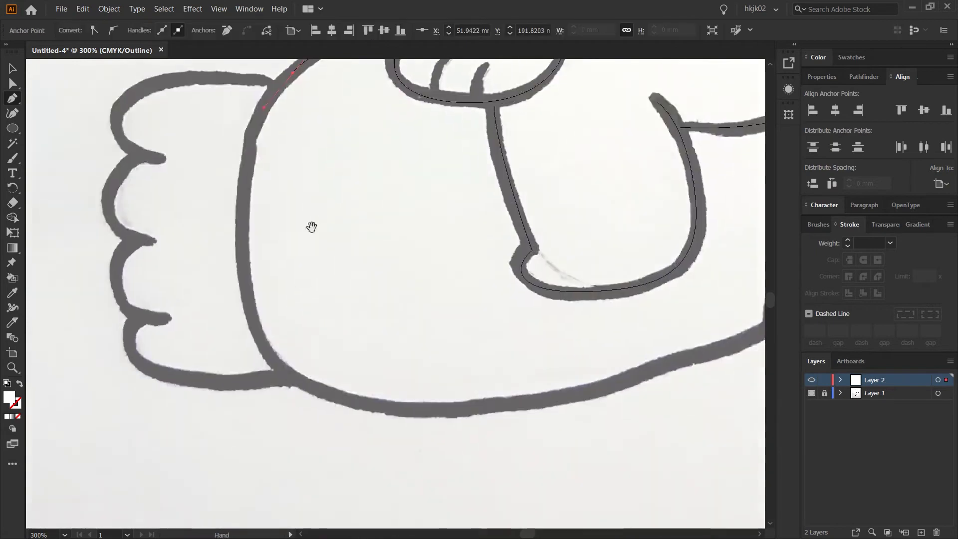
{"action": "left_click_drag", "start_coordinate": [373, 410], "coordinate": [476, 423]}
{"action": "left_click_drag", "start_coordinate": [758, 339], "coordinate": [491, 399]}
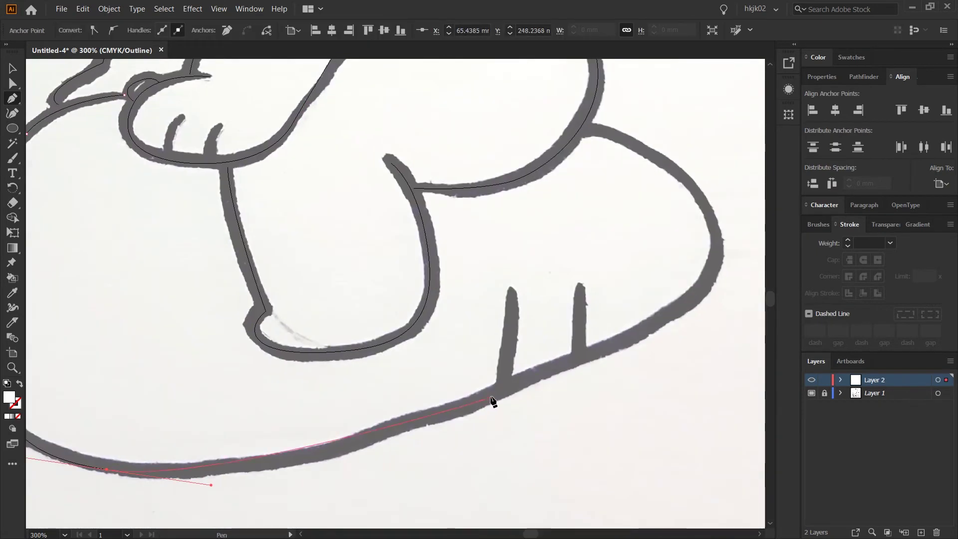
Continue the large leg's lower edge around the rounded right end and up to the body line.
{"action": "left_click_drag", "start_coordinate": [587, 349], "coordinate": [587, 349]}
{"action": "left_click_drag", "start_coordinate": [710, 273], "coordinate": [713, 232]}
{"action": "key", "text": "ctrl+z"}
{"action": "left_click_drag", "start_coordinate": [719, 242], "coordinate": [716, 176]}
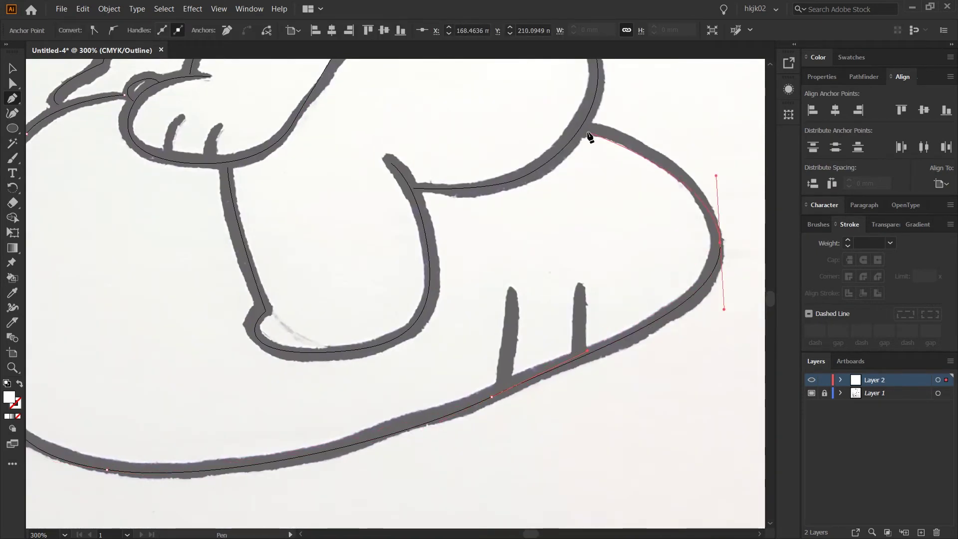
{"action": "left_click", "coordinate": [582, 130]}
Trace the two short lines rising from the lower right edge of the leg as separate straight paths.
{"action": "key", "text": "space"}
{"action": "left_click_drag", "start_coordinate": [581, 344], "coordinate": [612, 337]}
{"action": "left_click", "coordinate": [551, 297], "text": "ctrl"}
{"action": "left_click", "coordinate": [543, 283]}
{"action": "left_click", "coordinate": [534, 383]}
{"action": "left_click", "coordinate": [592, 290], "text": "ctrl"}
{"action": "left_click", "coordinate": [611, 279]}
{"action": "left_click", "coordinate": [610, 349]}
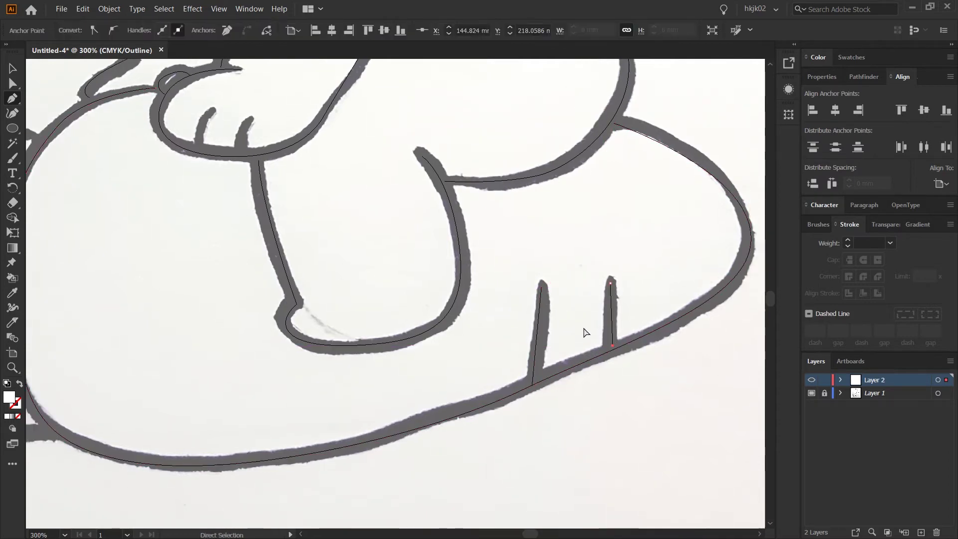
Smooth the uneven parts of the round helmet outline with the Smooth tool.
{"action": "left_click_drag", "start_coordinate": [324, 344], "coordinate": [577, 332]}
{"action": "left_click", "coordinate": [295, 127]}
{"action": "left_click_drag", "start_coordinate": [183, 122], "coordinate": [138, 133]}
{"action": "left_click", "coordinate": [165, 197]}
{"action": "left_click_drag", "start_coordinate": [132, 330], "coordinate": [138, 356]}
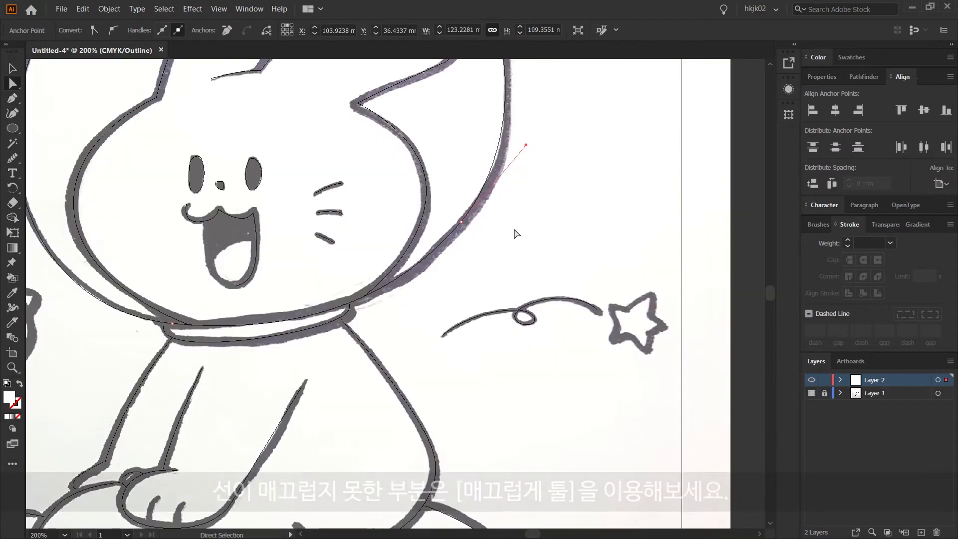
{"action": "scroll", "coordinate": [185, 282], "scroll_direction": "up", "scroll_amount": 2}
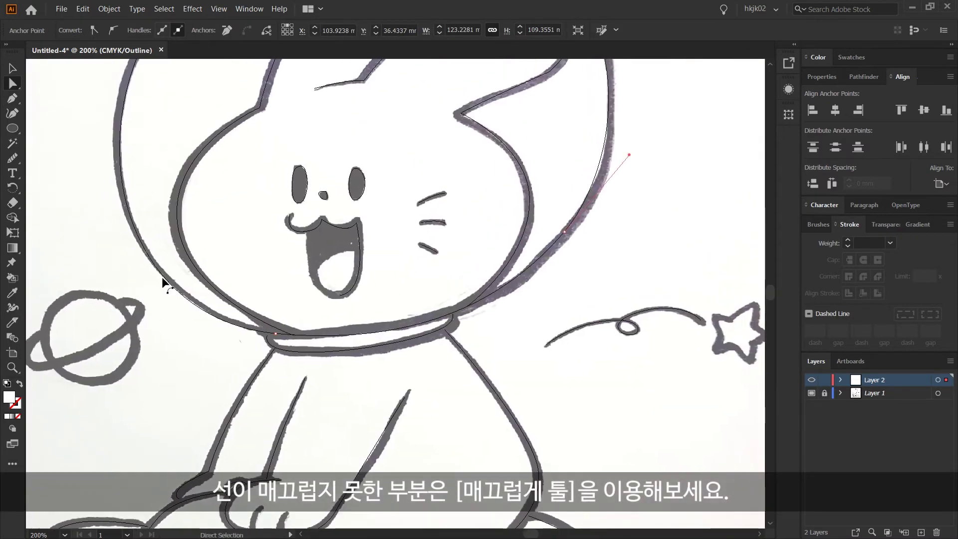
{"action": "left_click", "coordinate": [20, 166]}
{"action": "left_click_drag", "start_coordinate": [334, 160], "coordinate": [322, 270]}
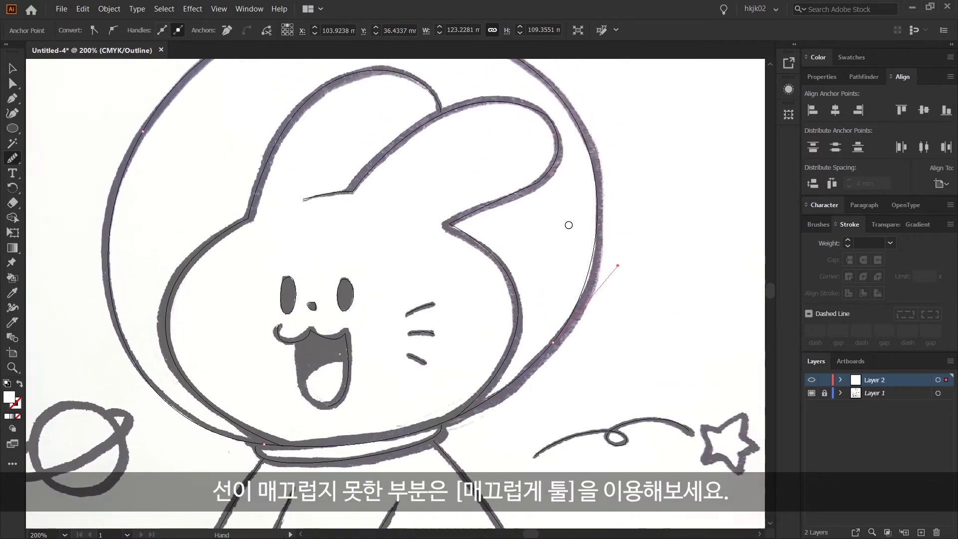
{"action": "left_click_drag", "start_coordinate": [573, 341], "coordinate": [595, 271]}
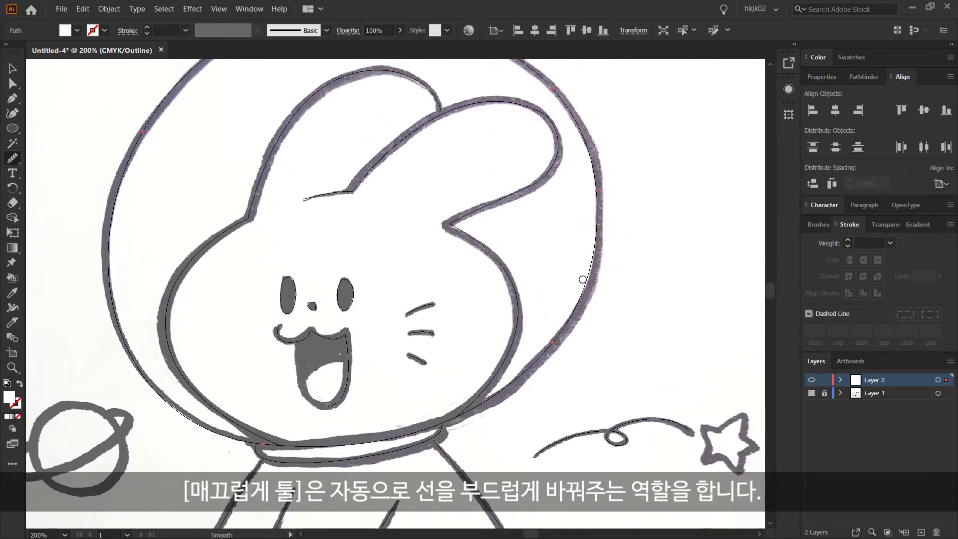
{"action": "scroll", "coordinate": [567, 234], "scroll_direction": "up", "scroll_amount": 3}
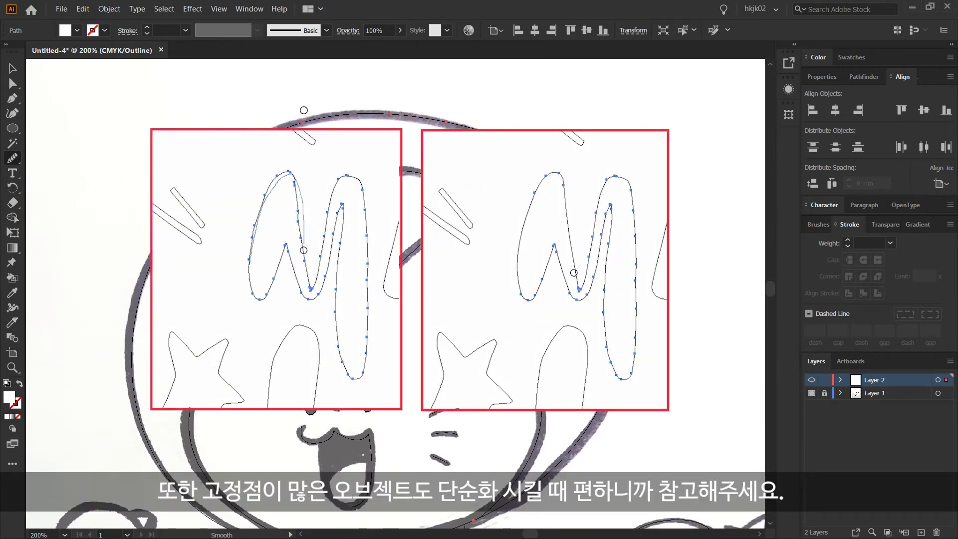
{"action": "left_click_drag", "start_coordinate": [127, 395], "coordinate": [145, 400]}
Draw a five-pointed star over the hand-drawn star with the Star tool.
{"action": "key", "text": "v"}
{"action": "scroll", "coordinate": [262, 465], "scroll_direction": "down", "scroll_amount": 5}
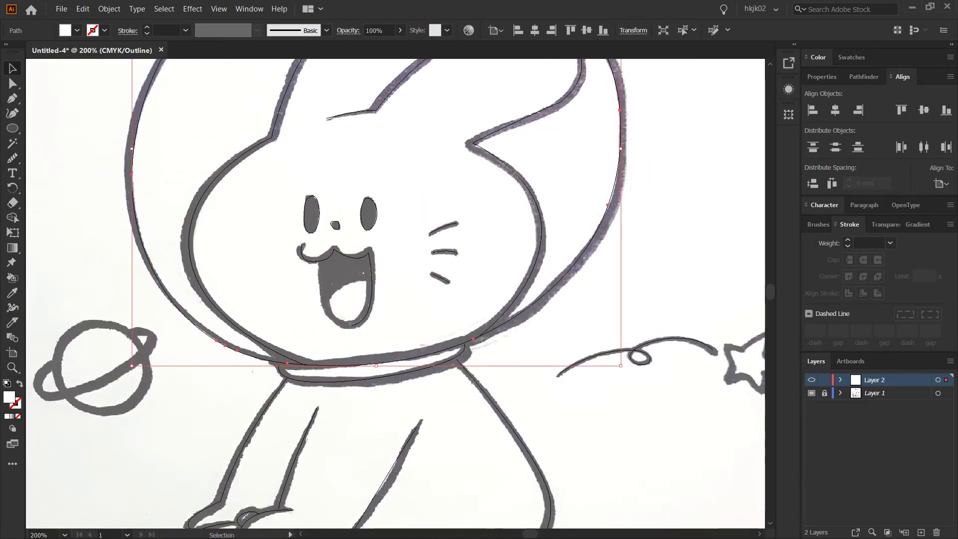
{"action": "scroll", "coordinate": [449, 354], "scroll_direction": "right", "scroll_amount": 5}
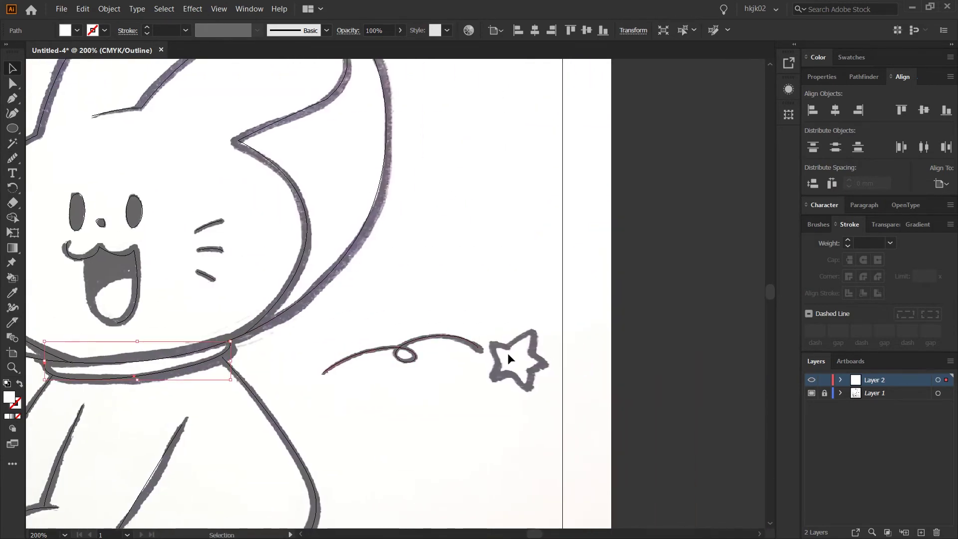
{"action": "left_click", "coordinate": [507, 352]}
{"action": "key", "text": "z"}
{"action": "left_click_drag", "start_coordinate": [516, 357], "coordinate": [663, 454]}
{"action": "left_click_drag", "start_coordinate": [439, 291], "coordinate": [691, 416]}
{"action": "left_click", "coordinate": [432, 333], "text": "alt"}
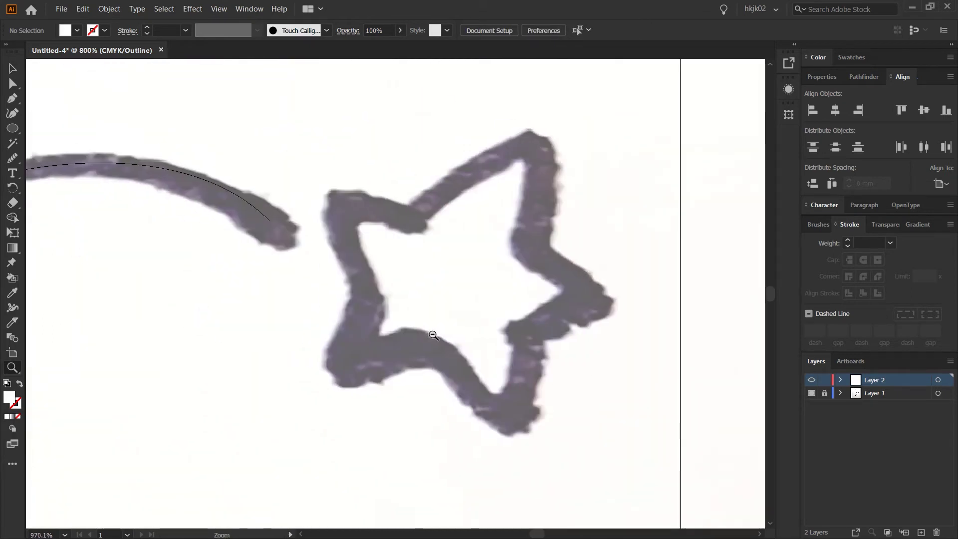
{"action": "left_click", "coordinate": [432, 330], "text": "alt"}
{"action": "left_click_drag", "start_coordinate": [12, 128], "coordinate": [31, 129]}
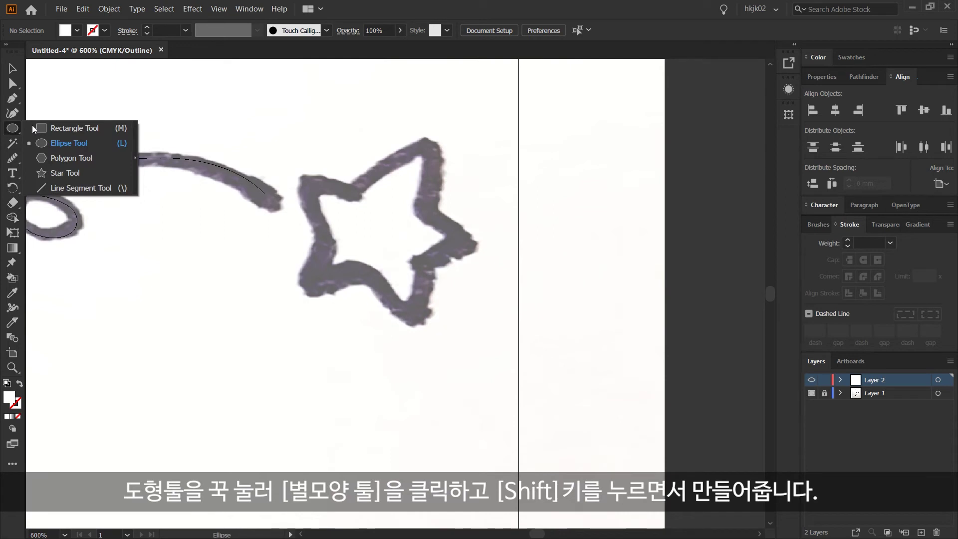
{"action": "left_click", "coordinate": [97, 172]}
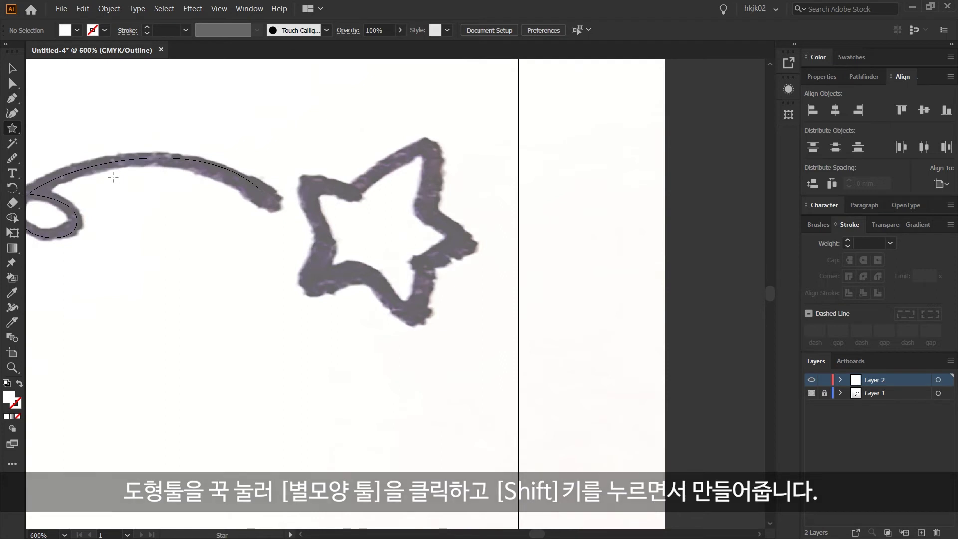
{"action": "left_click_drag", "start_coordinate": [278, 147], "coordinate": [355, 251]}
Move and scale the vector star so that it covers the hand-drawn star.
{"action": "key", "text": "v"}
{"action": "left_click_drag", "start_coordinate": [355, 155], "coordinate": [412, 215]}
{"action": "left_click_drag", "start_coordinate": [341, 171], "coordinate": [455, 253]}
{"action": "left_click_drag", "start_coordinate": [513, 102], "coordinate": [491, 122]}
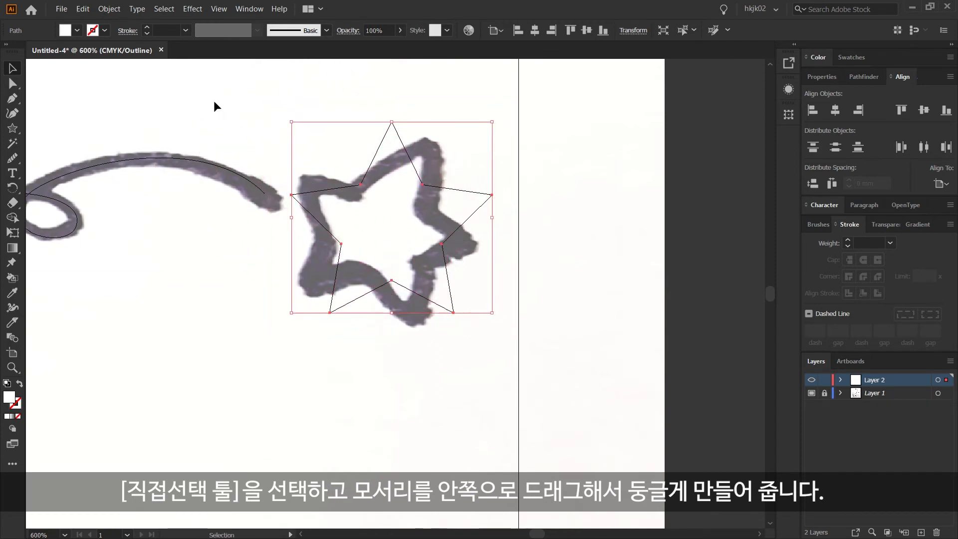
Round all the star's corners to about 0.97 mm and rotate the star clockwise to match the sketch.
{"action": "left_click", "coordinate": [14, 86]}
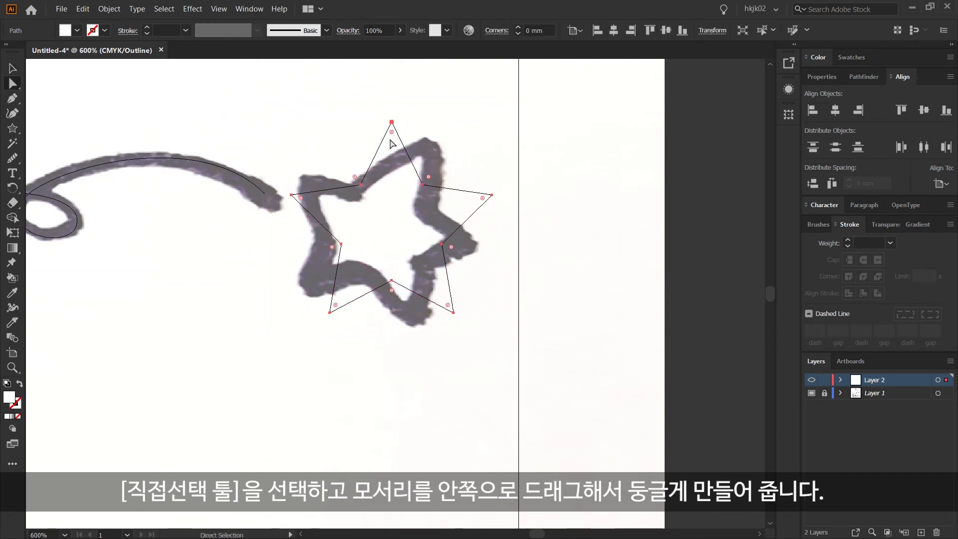
{"action": "left_click_drag", "start_coordinate": [391, 132], "coordinate": [394, 153]}
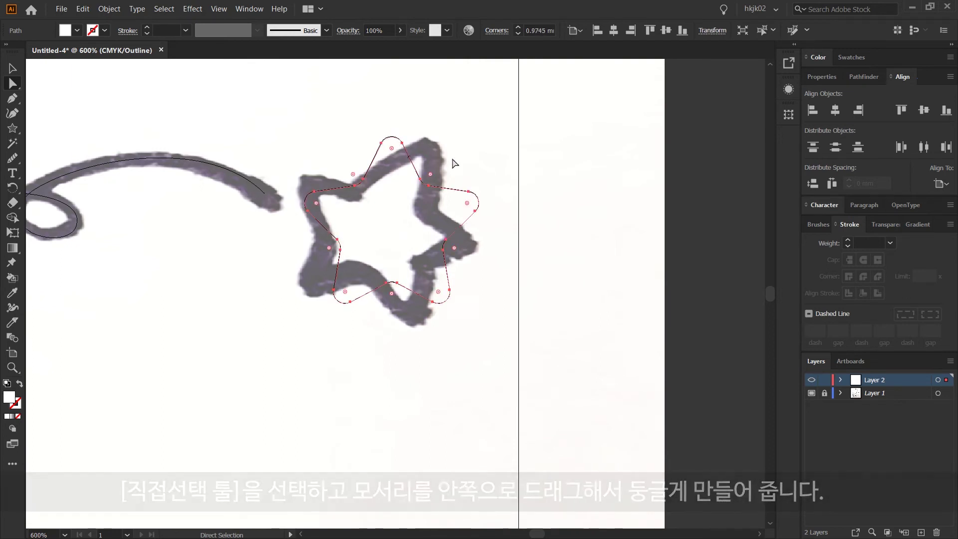
{"action": "key", "text": "v"}
{"action": "left_click_drag", "start_coordinate": [482, 131], "coordinate": [513, 179]}
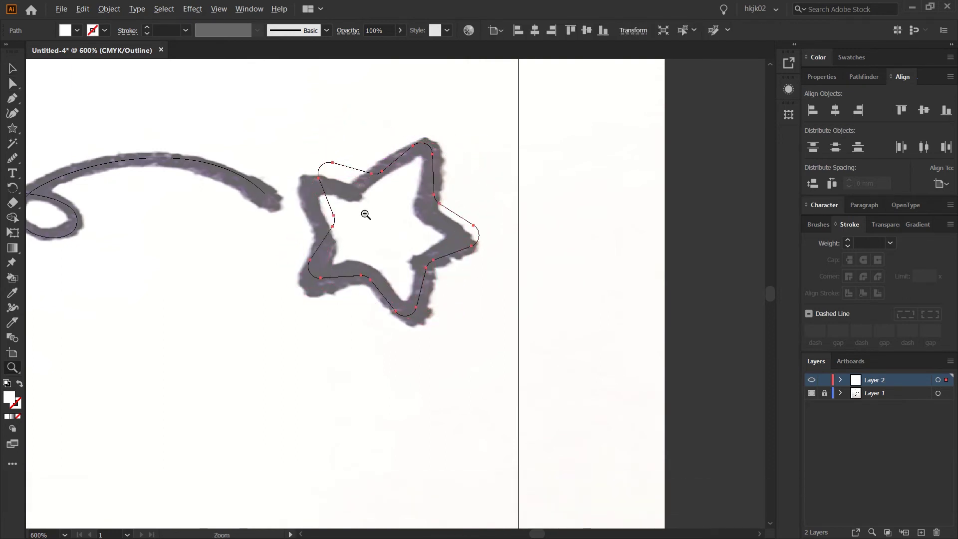
Draw a circle for the planet's body with the Ellipse tool and move it onto the sketched planet.
{"action": "left_click", "coordinate": [13, 128]}
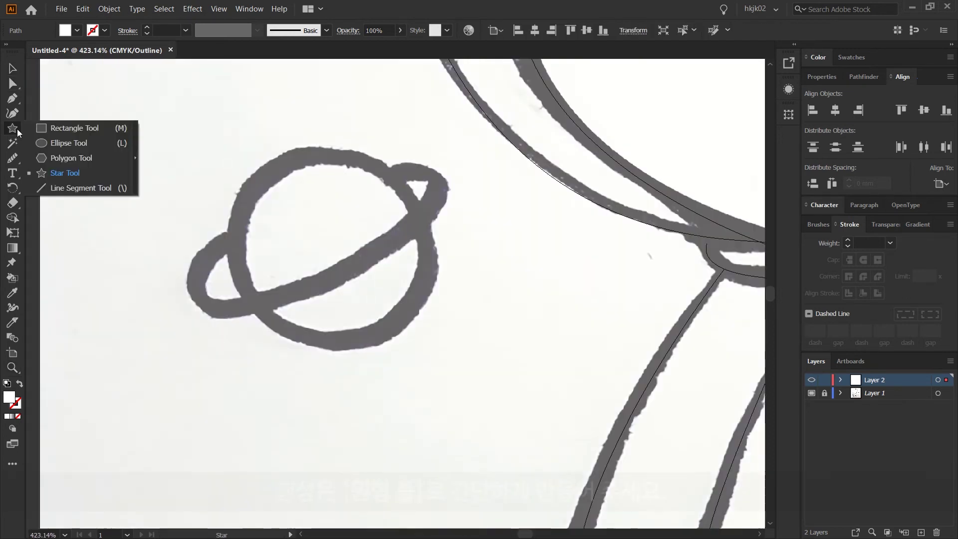
{"action": "left_click", "coordinate": [69, 142]}
{"action": "left_click_drag", "start_coordinate": [225, 158], "coordinate": [425, 290]}
{"action": "key", "text": "v"}
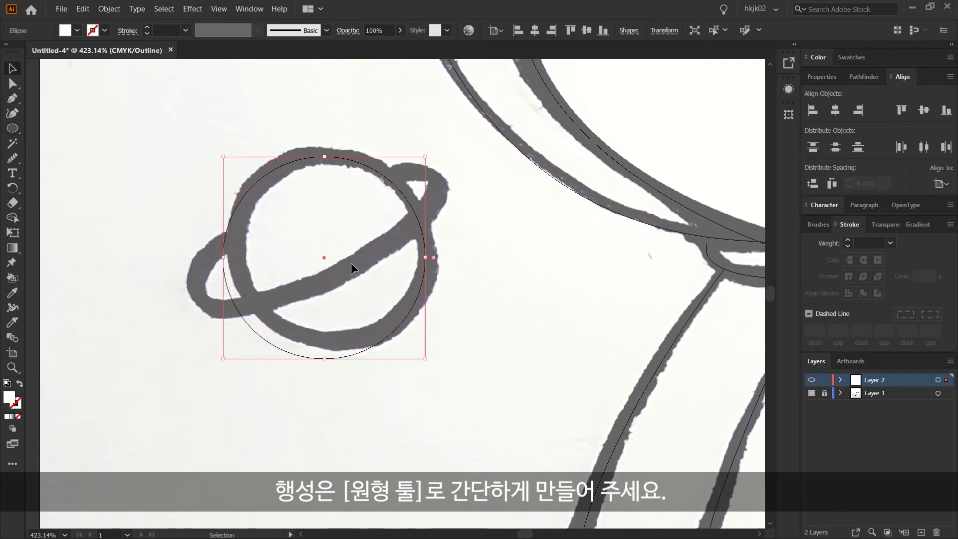
{"action": "left_click_drag", "start_coordinate": [325, 260], "coordinate": [325, 246]}
Trace the planet's ring with the Pen tool as an open curve around its left end and across the planet.
{"action": "left_click", "coordinate": [13, 99]}
{"action": "left_click", "coordinate": [225, 238]}
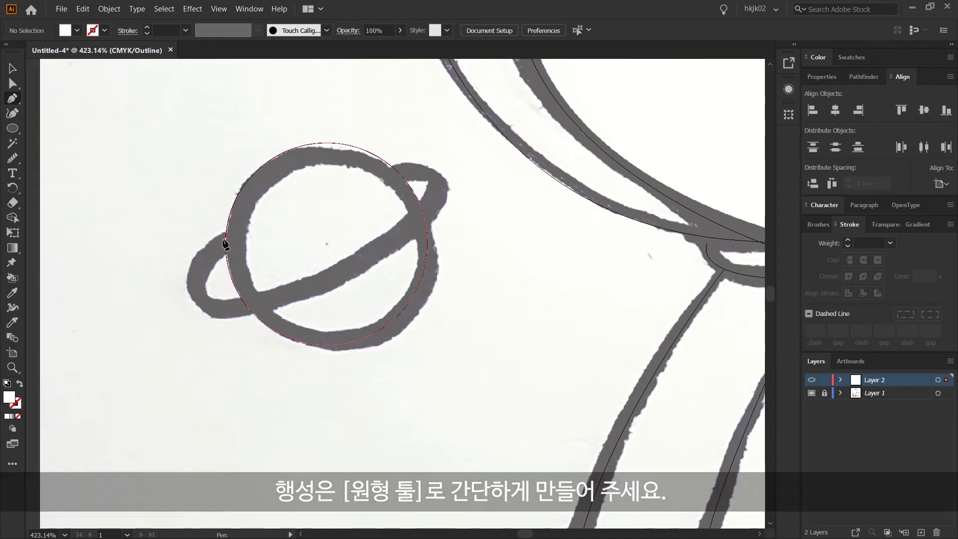
{"action": "left_click", "coordinate": [206, 306]}
{"action": "left_click_drag", "start_coordinate": [227, 333], "coordinate": [233, 339]}
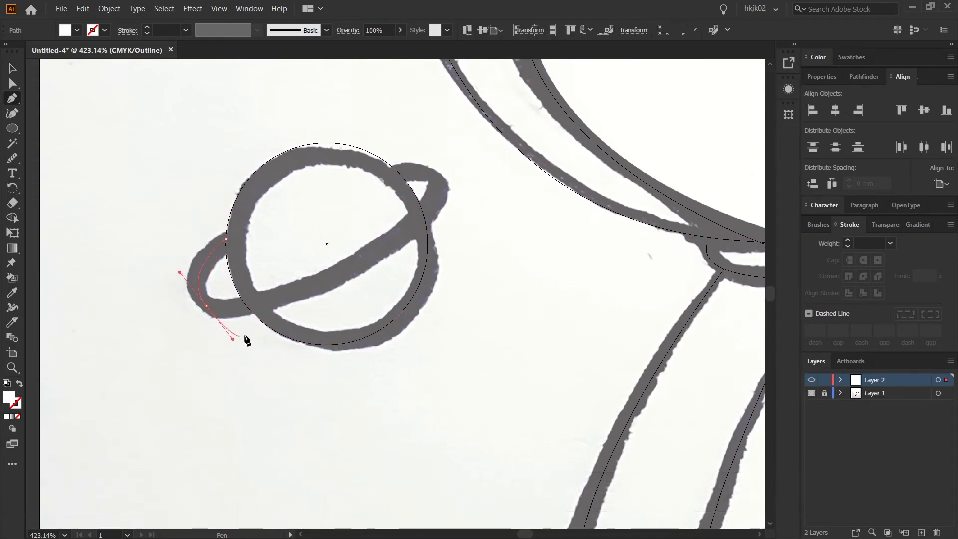
{"action": "left_click", "coordinate": [364, 260]}
{"action": "left_click_drag", "start_coordinate": [399, 244], "coordinate": [399, 240]}
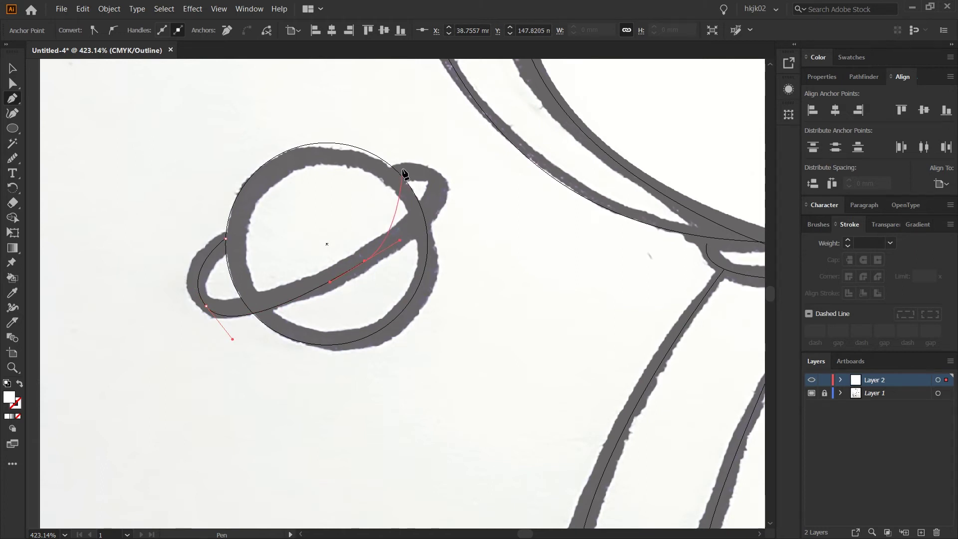
{"action": "key", "text": "ctrl+z"}
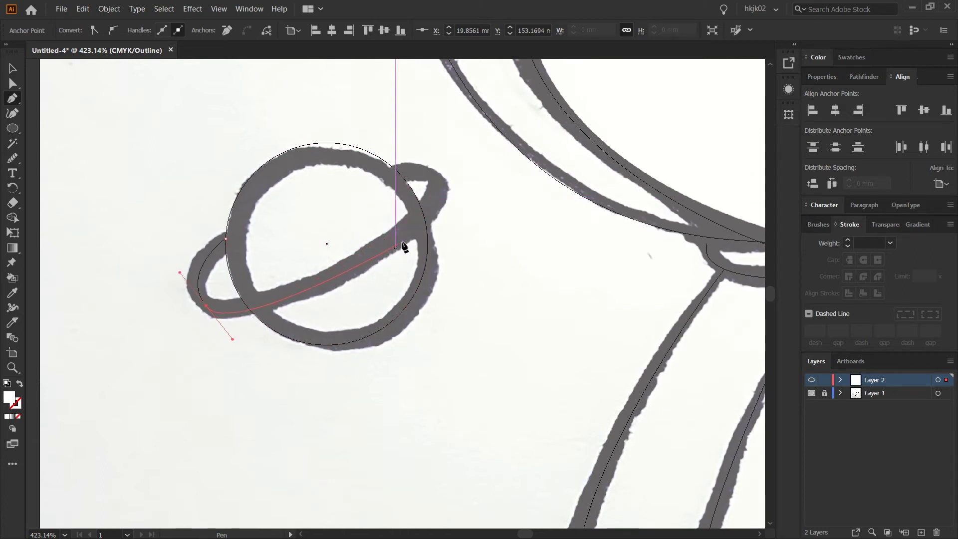
{"action": "mouse_move", "coordinate": [429, 206]}
{"action": "left_mouse_down"}
{"action": "mouse_move", "coordinate": [441, 178]}
{"action": "mouse_move", "coordinate": [389, 174]}
{"action": "left_mouse_up"}
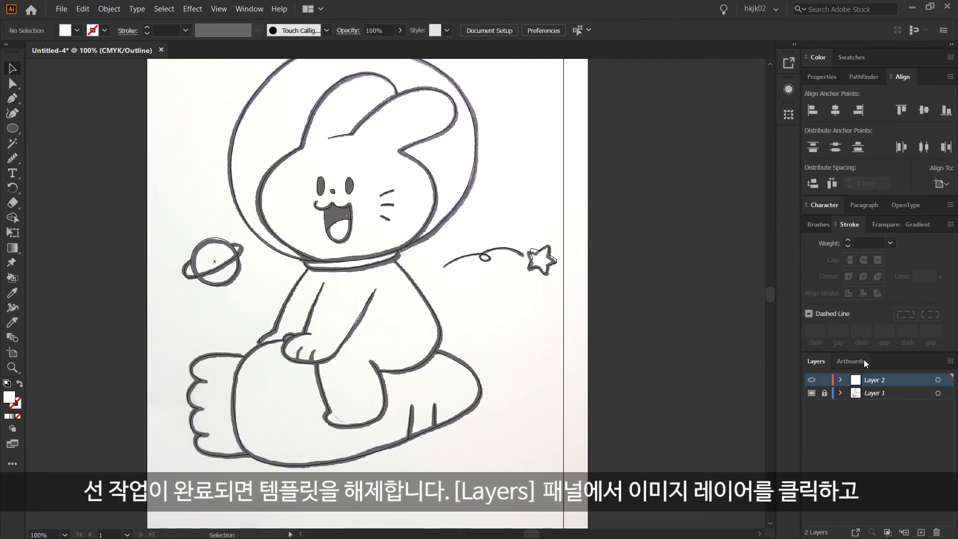
Turn off the Template setting for Layer 1, which holds the sketch image.
{"action": "left_click", "coordinate": [898, 393]}
{"action": "left_click", "coordinate": [950, 362]}
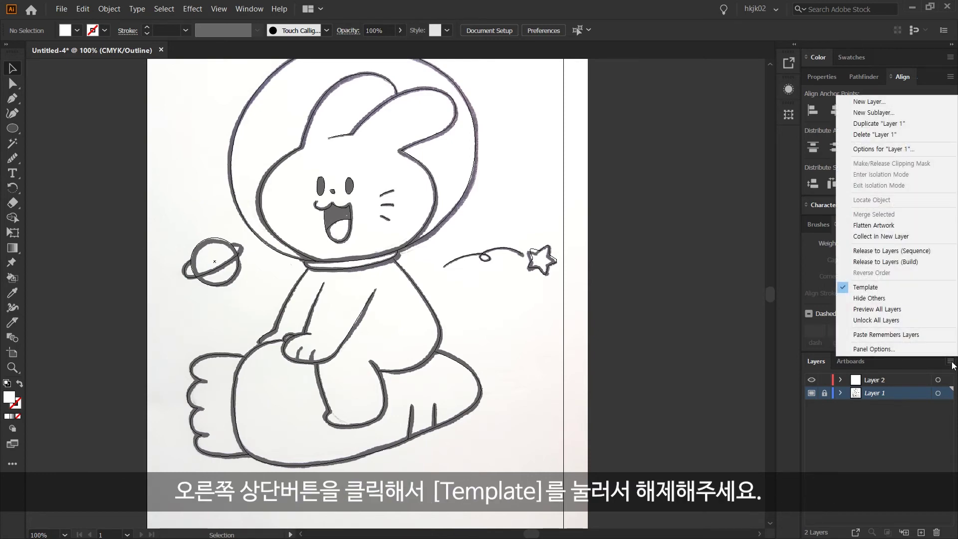
{"action": "left_click", "coordinate": [865, 287]}
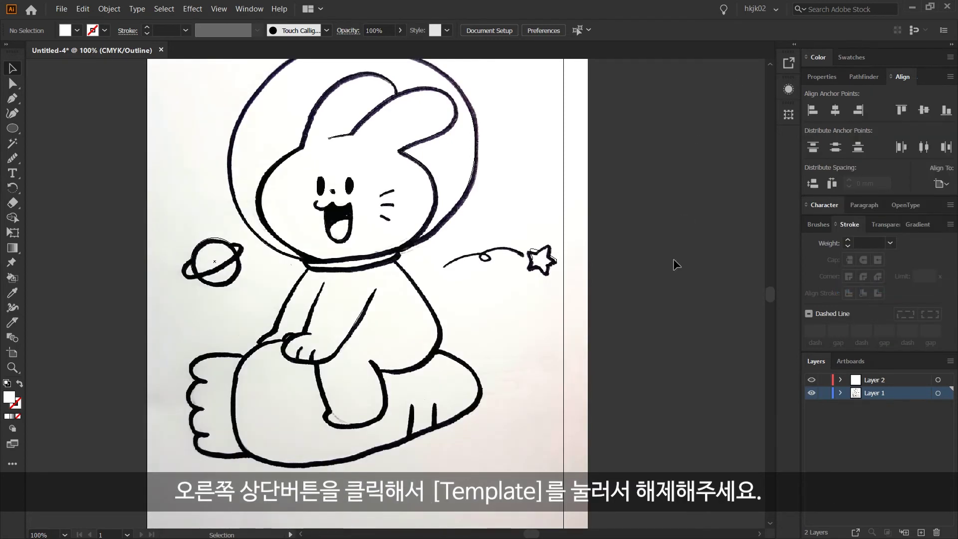
Move the sketch image off the artboard to its left and switch the view from Outline to GPU Preview.
{"action": "left_click_drag", "start_coordinate": [587, 249], "coordinate": [108, 317]}
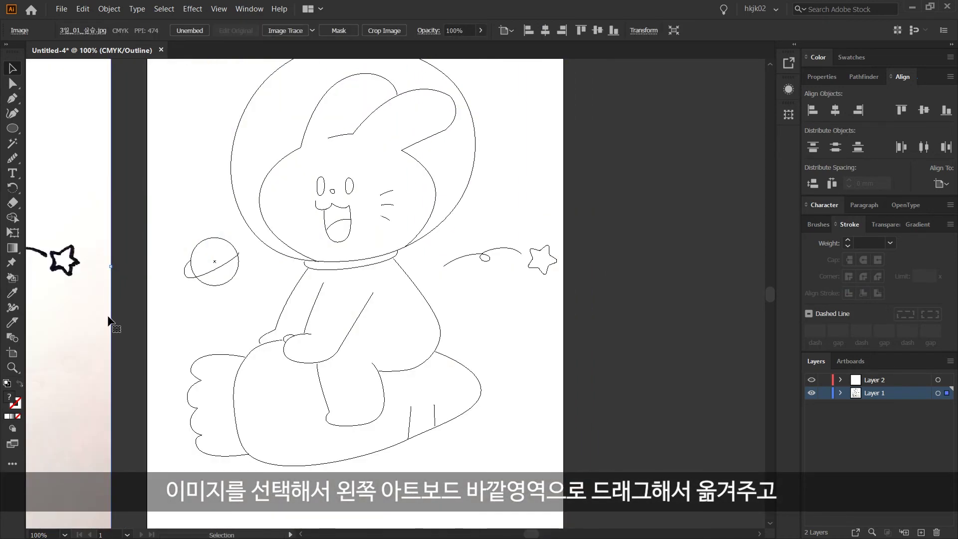
{"action": "left_click", "coordinate": [222, 10]}
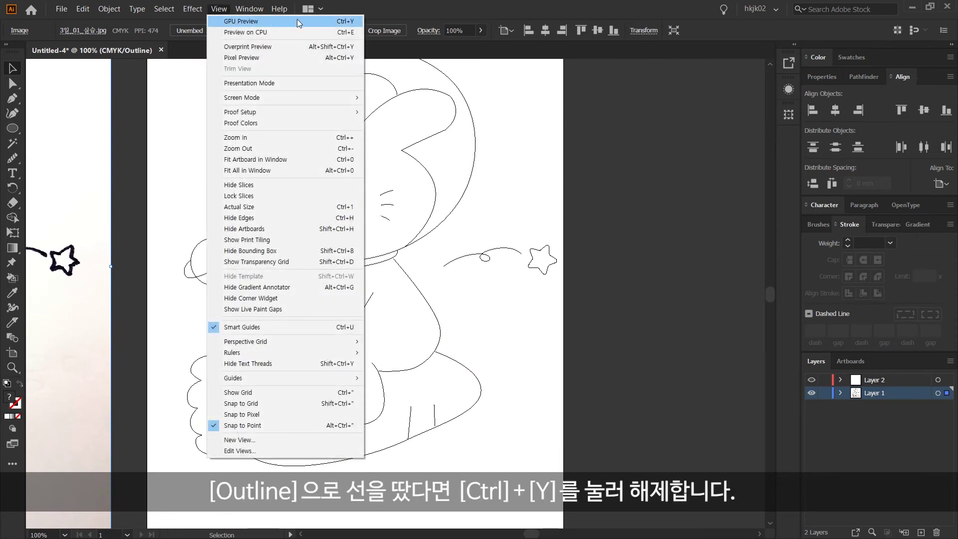
{"action": "left_click", "coordinate": [297, 21]}
Select all the traced paths on the artboard and set their fill to None.
{"action": "key", "text": "z"}
{"action": "left_click", "coordinate": [360, 249], "text": "alt"}
{"action": "key", "text": "v"}
{"action": "left_click_drag", "start_coordinate": [550, 91], "coordinate": [246, 510]}
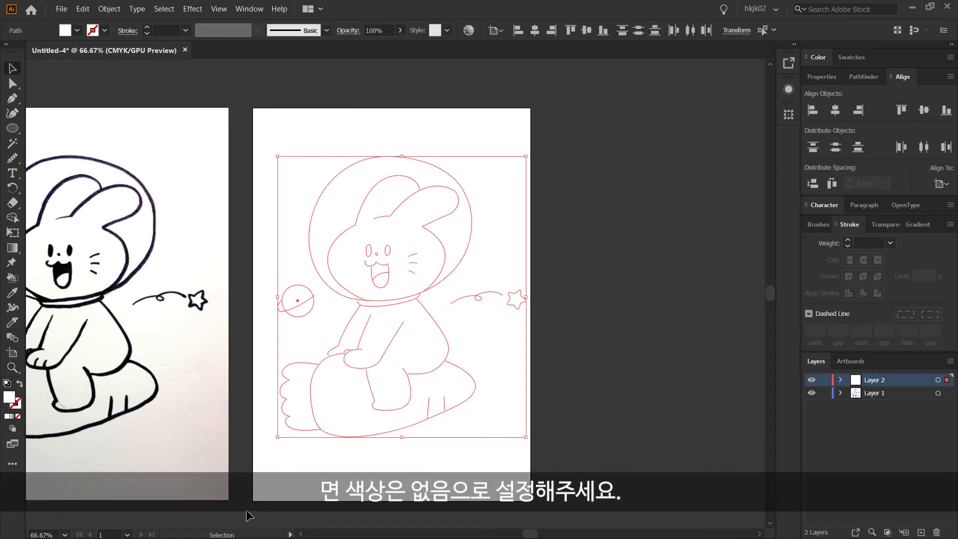
{"action": "left_click", "coordinate": [823, 56]}
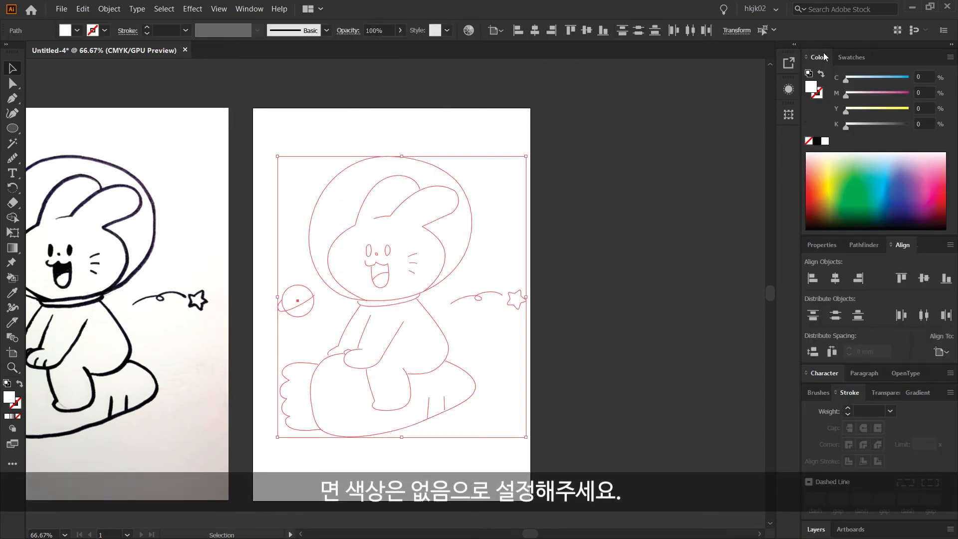
{"action": "left_click", "coordinate": [14, 418]}
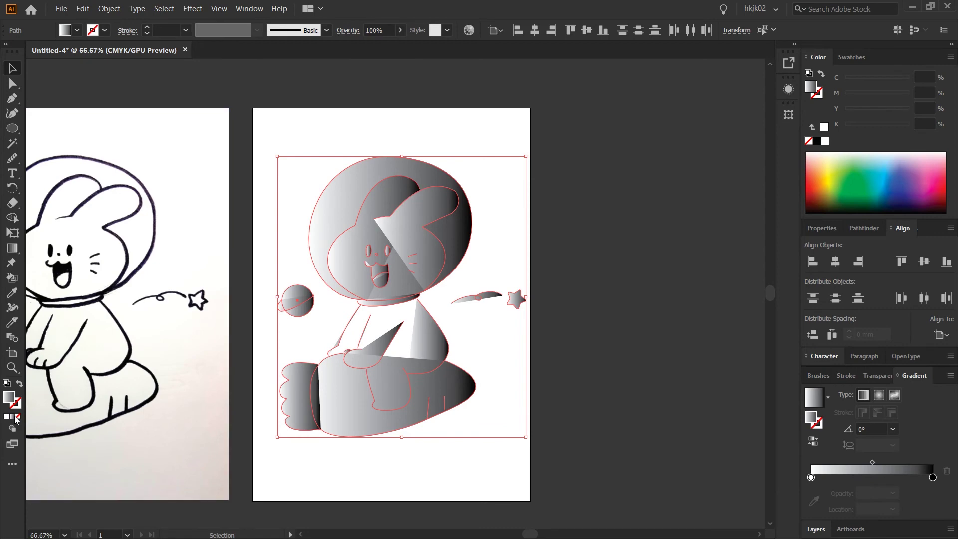
{"action": "key", "text": "ctrl+z"}
{"action": "left_click", "coordinate": [19, 417]}
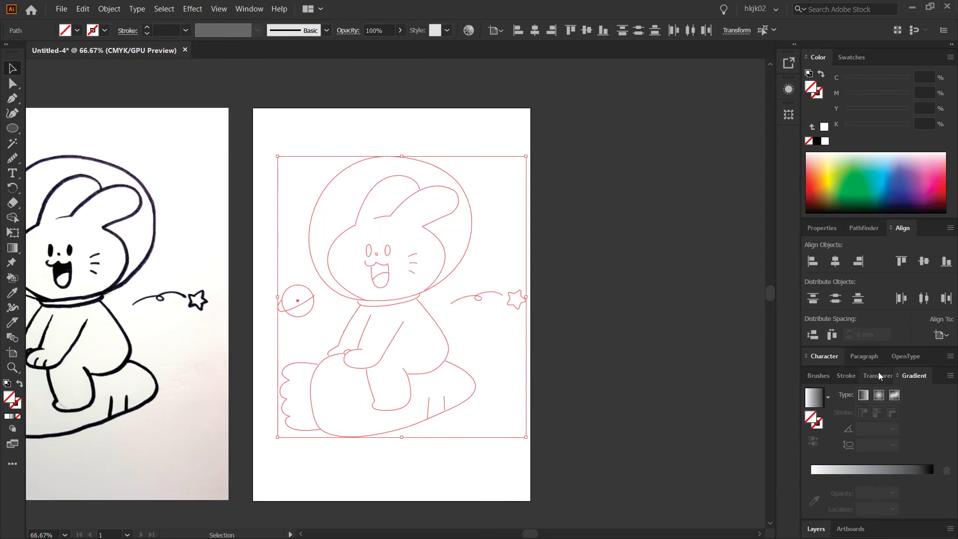
Give the selected paths a 1.5 mm stroke with round caps and round corners, and deselect them.
{"action": "left_click", "coordinate": [850, 375]}
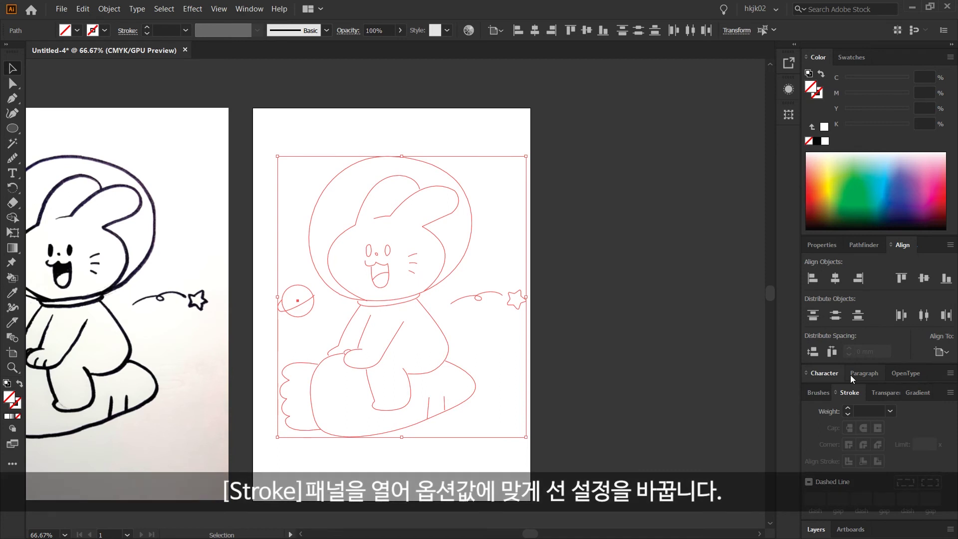
{"action": "left_click", "coordinate": [873, 412]}
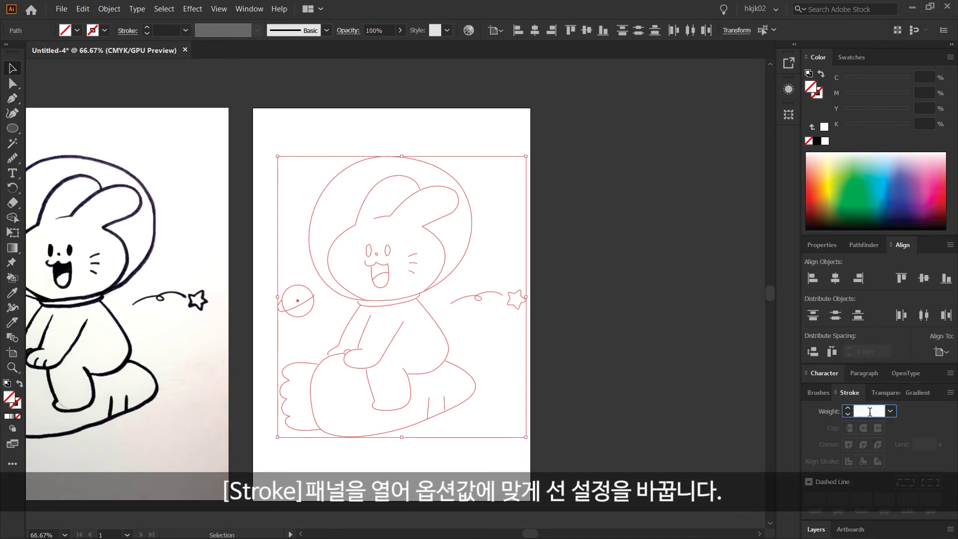
{"action": "type", "text": "1.5"}
{"action": "key", "text": "Return"}
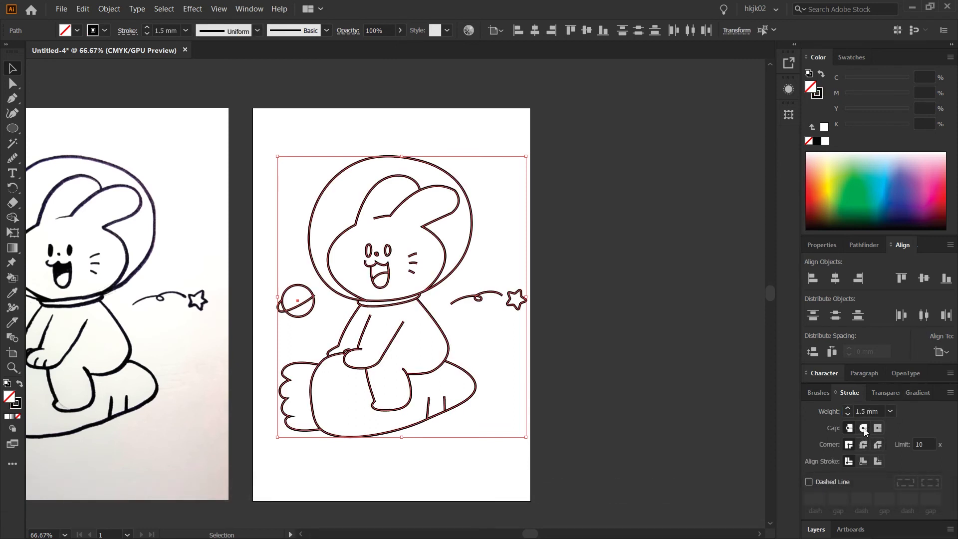
{"action": "left_click", "coordinate": [864, 445]}
{"action": "left_click", "coordinate": [565, 447]}
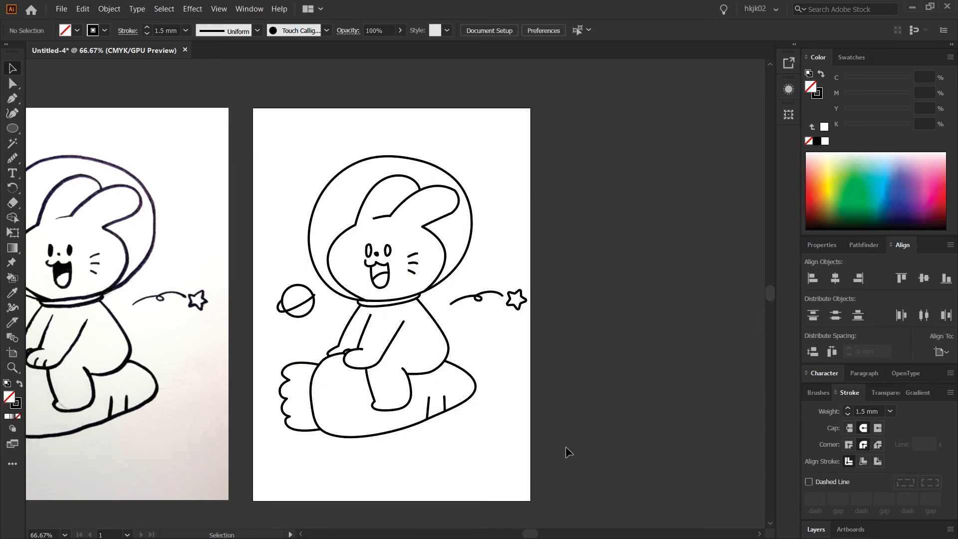
Select the rabbit's eyes and nose and swap their fill and stroke for a solid black fill with no stroke.
{"action": "key", "text": "z"}
{"action": "left_click", "coordinate": [397, 276]}
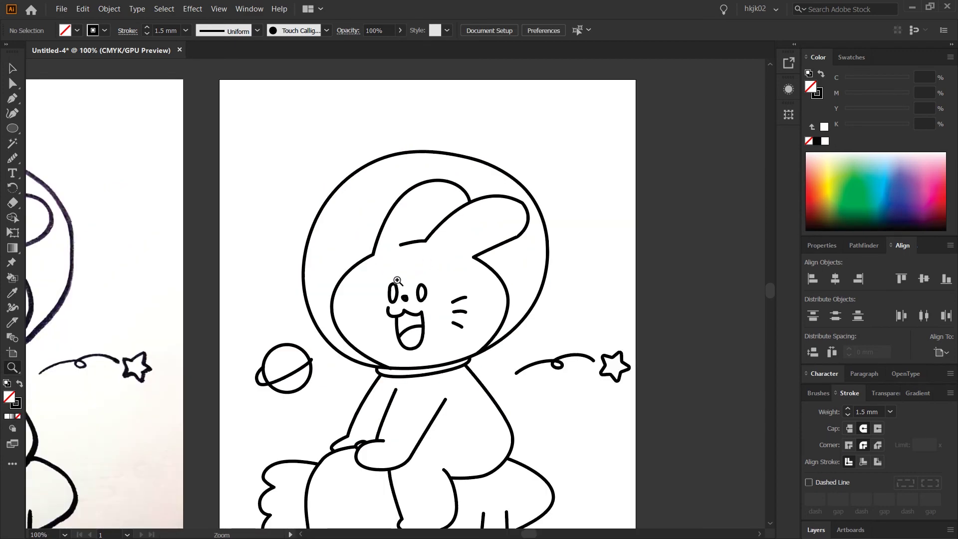
{"action": "left_click", "coordinate": [397, 280]}
{"action": "key", "text": "v"}
{"action": "left_click", "coordinate": [408, 264]}
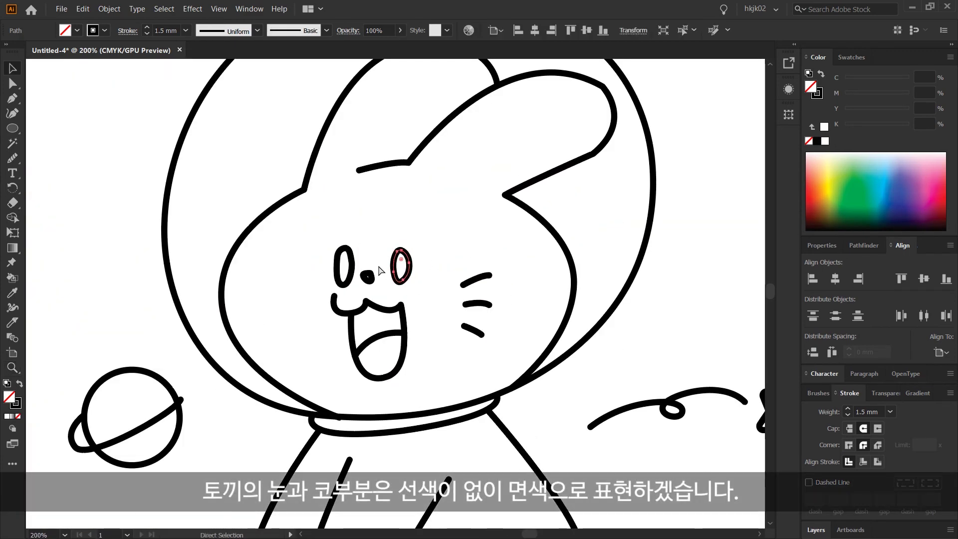
{"action": "left_click_drag", "start_coordinate": [392, 266], "coordinate": [404, 298]}
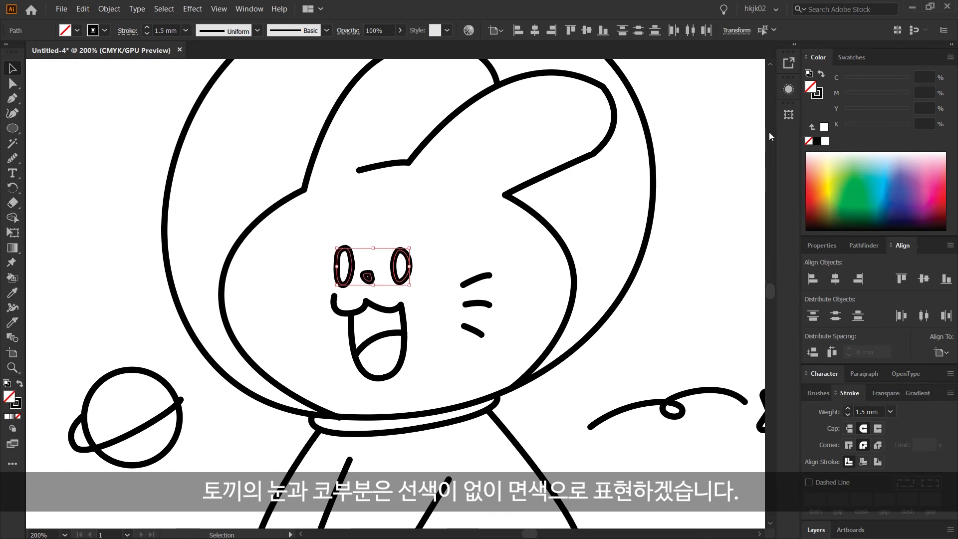
{"action": "left_click", "coordinate": [820, 75]}
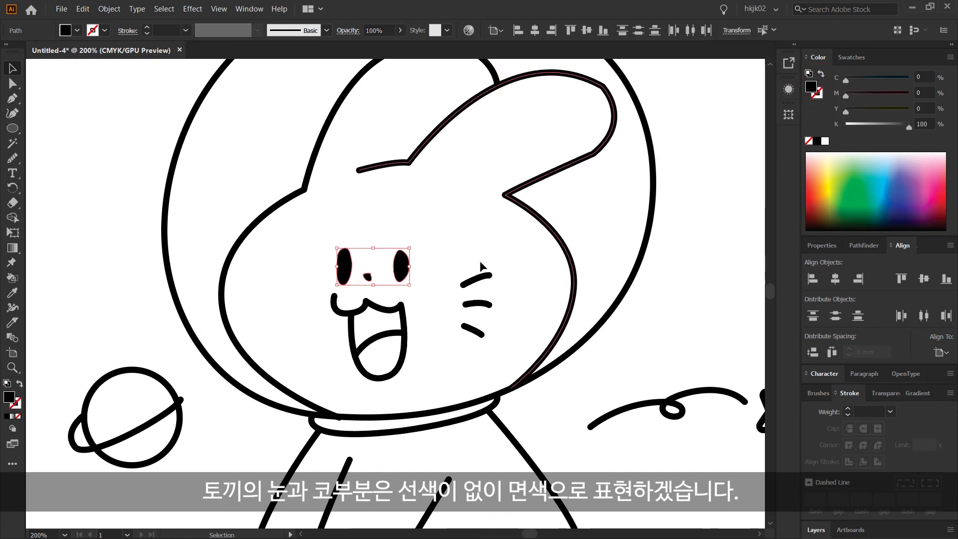
Smooth the outline of the rabbit's nose into a rounder shape.
{"action": "left_click", "coordinate": [459, 292]}
{"action": "mouse_move", "coordinate": [351, 265]}
{"action": "left_mouse_down"}
{"action": "mouse_move", "coordinate": [449, 272]}
{"action": "mouse_move", "coordinate": [482, 311]}
{"action": "left_mouse_up"}
{"action": "key", "text": "a"}
{"action": "left_click", "coordinate": [469, 281]}
{"action": "left_click", "coordinate": [14, 158]}
{"action": "left_click", "coordinate": [394, 299], "text": "ctrl"}
{"action": "left_click_drag", "start_coordinate": [392, 290], "coordinate": [406, 304]}
Refine the outlines of the rabbit's two eyes and undo the last adjustment.
{"action": "left_click", "coordinate": [341, 252], "text": "ctrl"}
{"action": "key", "text": "v"}
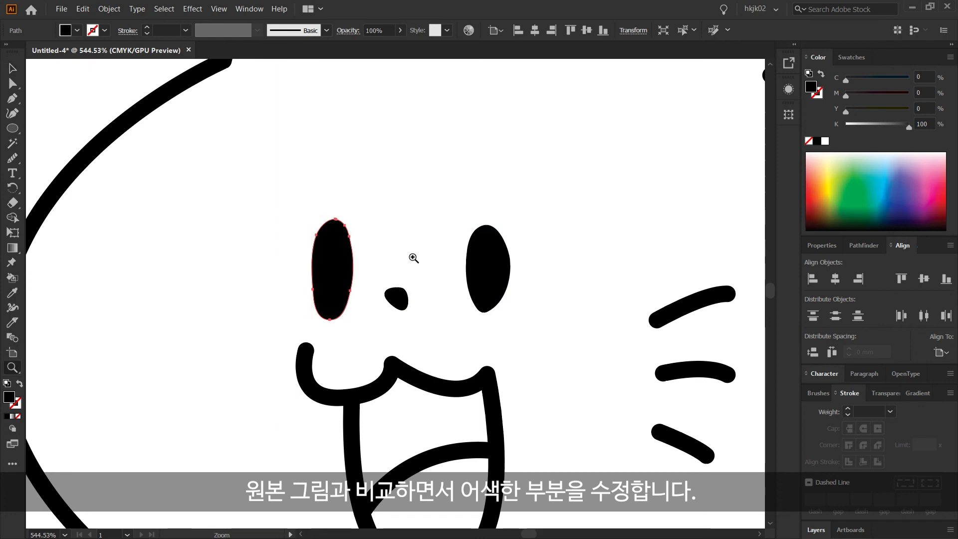
{"action": "left_click_drag", "start_coordinate": [313, 219], "coordinate": [315, 223]}
{"action": "left_click", "coordinate": [485, 249]}
{"action": "left_click_drag", "start_coordinate": [510, 225], "coordinate": [518, 220]}
{"action": "key", "text": "ctrl+z"}
Rework the planet's ring so it loops around the planet's right side as in the original sketch.
{"action": "left_click", "coordinate": [536, 284], "text": "ctrl+alt"}
{"action": "left_click", "coordinate": [536, 284], "text": "ctrl+alt"}
{"action": "left_click", "coordinate": [536, 284], "text": "ctrl+alt"}
{"action": "left_click", "coordinate": [536, 285], "text": "ctrl+alt"}
{"action": "left_click_drag", "start_coordinate": [536, 284], "coordinate": [671, 217]}
{"action": "key", "text": "z"}
{"action": "left_click", "coordinate": [500, 284], "text": "alt"}
{"action": "left_click_drag", "start_coordinate": [229, 342], "coordinate": [495, 368]}
{"action": "left_click", "coordinate": [399, 333]}
{"action": "left_click", "coordinate": [399, 329], "text": "alt"}
{"action": "left_click_drag", "start_coordinate": [489, 236], "coordinate": [558, 237]}
{"action": "key", "text": "a"}
{"action": "left_click_drag", "start_coordinate": [558, 363], "coordinate": [375, 310]}
{"action": "left_click", "coordinate": [434, 350]}
{"action": "key", "text": "p"}
{"action": "key", "text": "z"}
{"action": "key", "text": "n"}
{"action": "mouse_move", "coordinate": [292, 369]}
{"action": "left_mouse_down"}
{"action": "mouse_move", "coordinate": [335, 403]}
{"action": "mouse_move", "coordinate": [457, 329]}
{"action": "left_mouse_up"}
Compare the whole line drawing with the original sketch side by side, leaving nothing selected.
{"action": "key", "text": "z"}
{"action": "left_click", "coordinate": [262, 327], "text": "alt"}
{"action": "left_click", "coordinate": [263, 327], "text": "alt"}
{"action": "left_click", "coordinate": [263, 327], "text": "alt"}
{"action": "left_click", "coordinate": [263, 327], "text": "alt"}
{"action": "left_click", "coordinate": [263, 327], "text": "alt"}
{"action": "key", "text": "v"}
{"action": "left_click_drag", "start_coordinate": [420, 293], "coordinate": [397, 289]}
{"action": "left_click", "coordinate": [398, 289]}
{"action": "left_click_drag", "start_coordinate": [506, 241], "coordinate": [503, 379]}
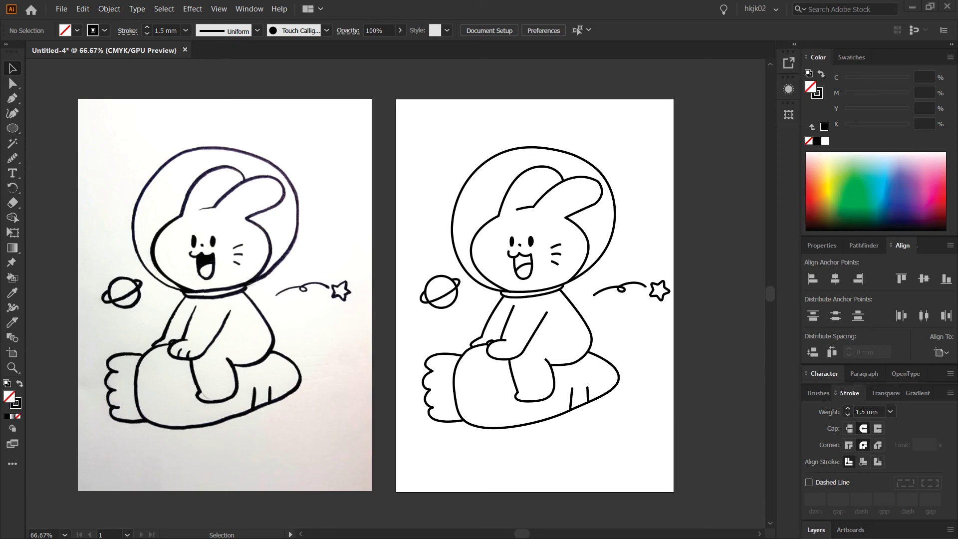
{"action": "left_click", "coordinate": [221, 291]}
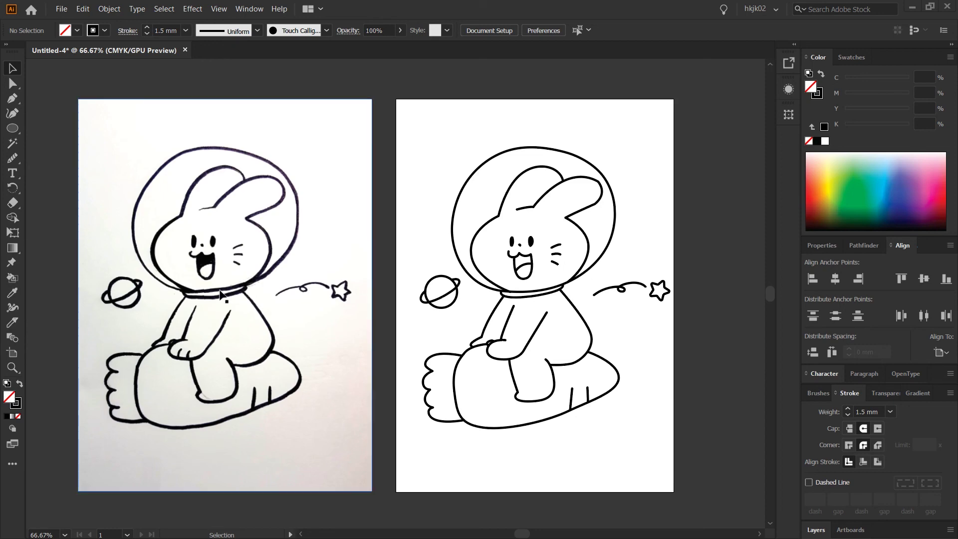
{"action": "left_click", "coordinate": [244, 84]}
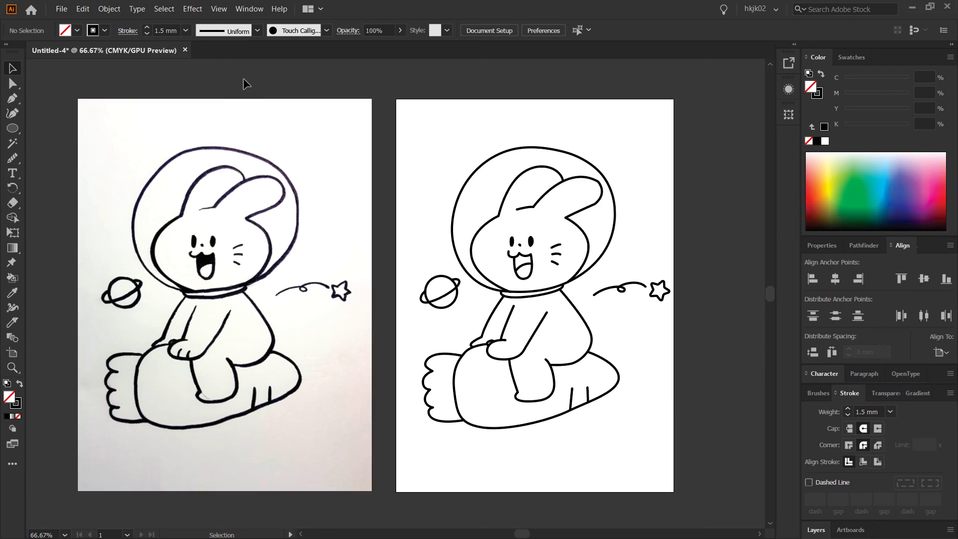